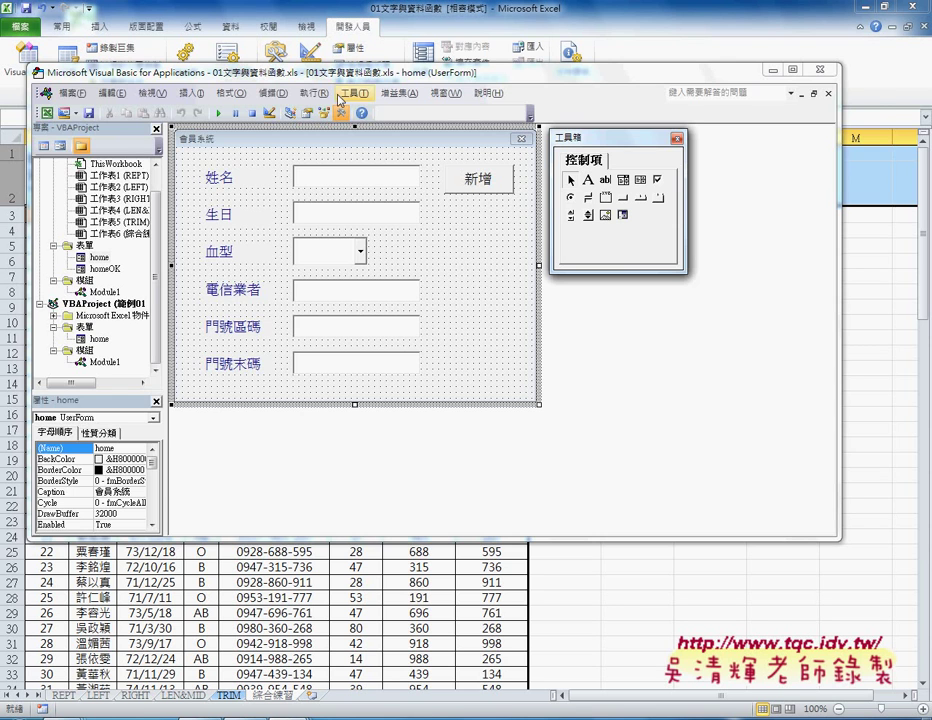
Step: Move the editor and Toolbox aside, then run the 會員系統 form to test it
drag(352, 81, 508, 83)
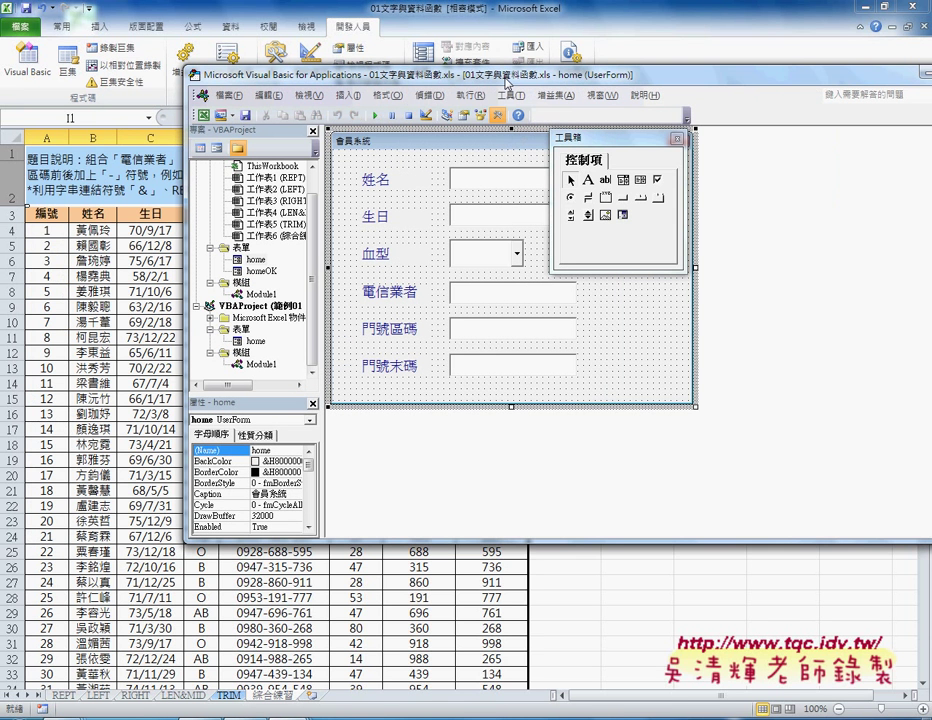
drag(600, 138, 767, 158)
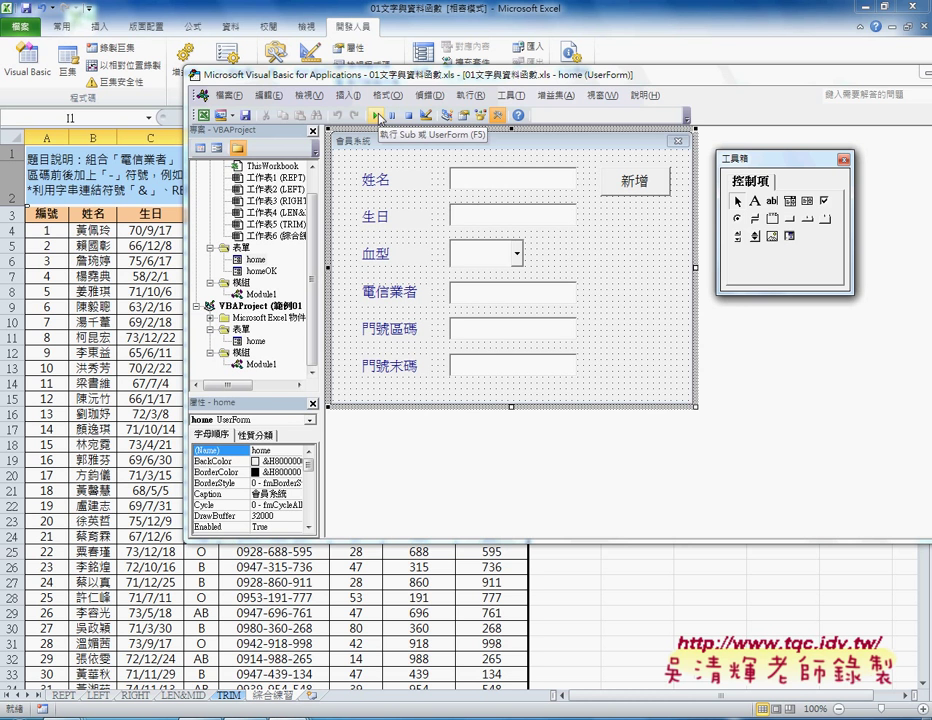
click(378, 116)
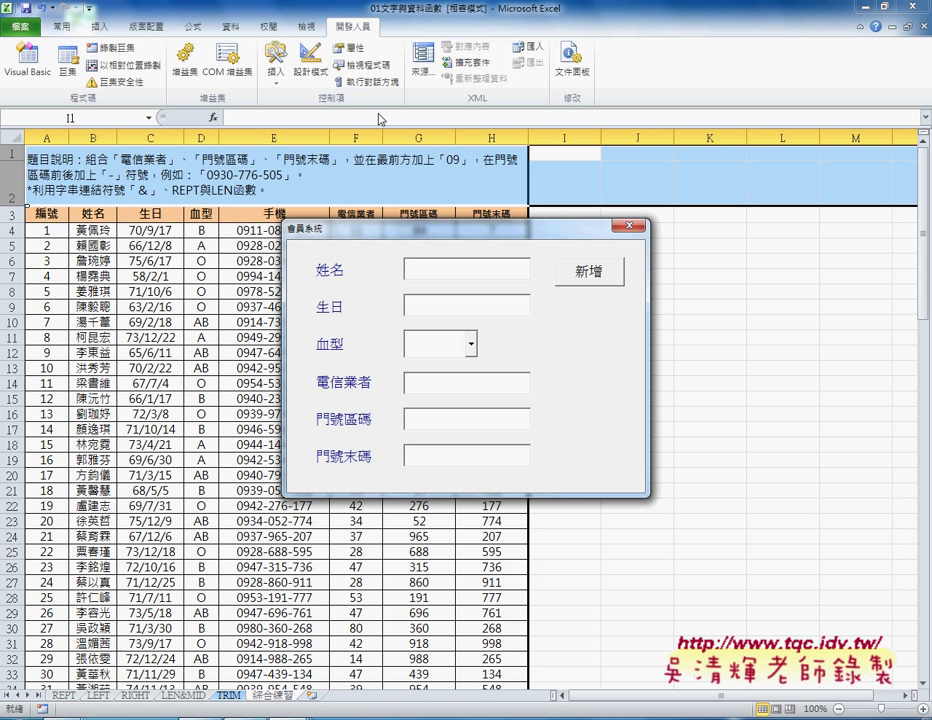
Step: Stop the running form with Alt+F11 and hide the editor to reveal the TRIM worksheet
key(alt+F11)
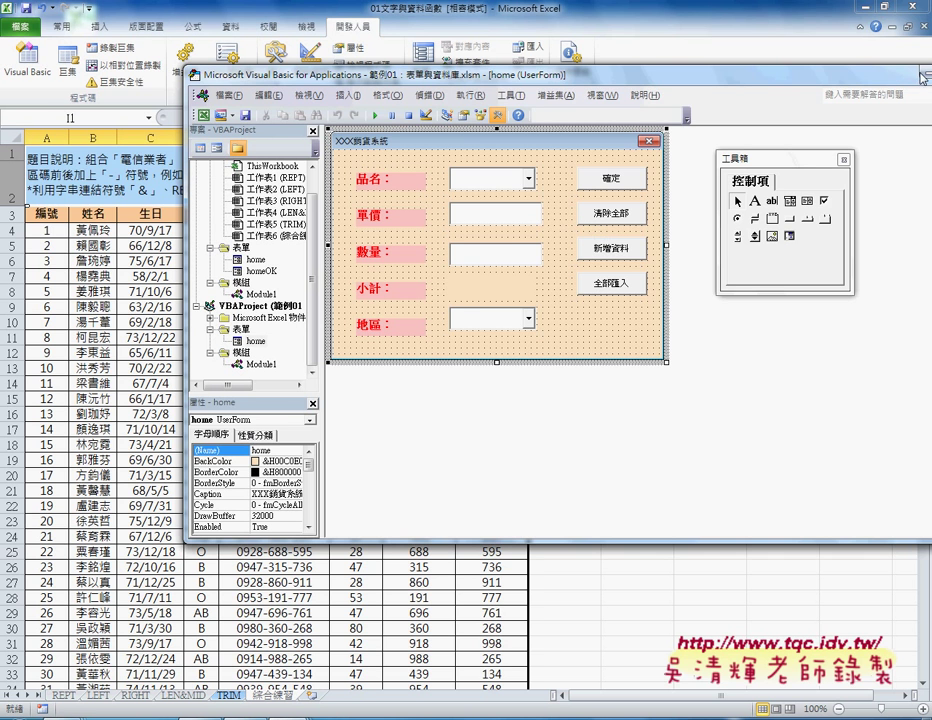
click(610, 57)
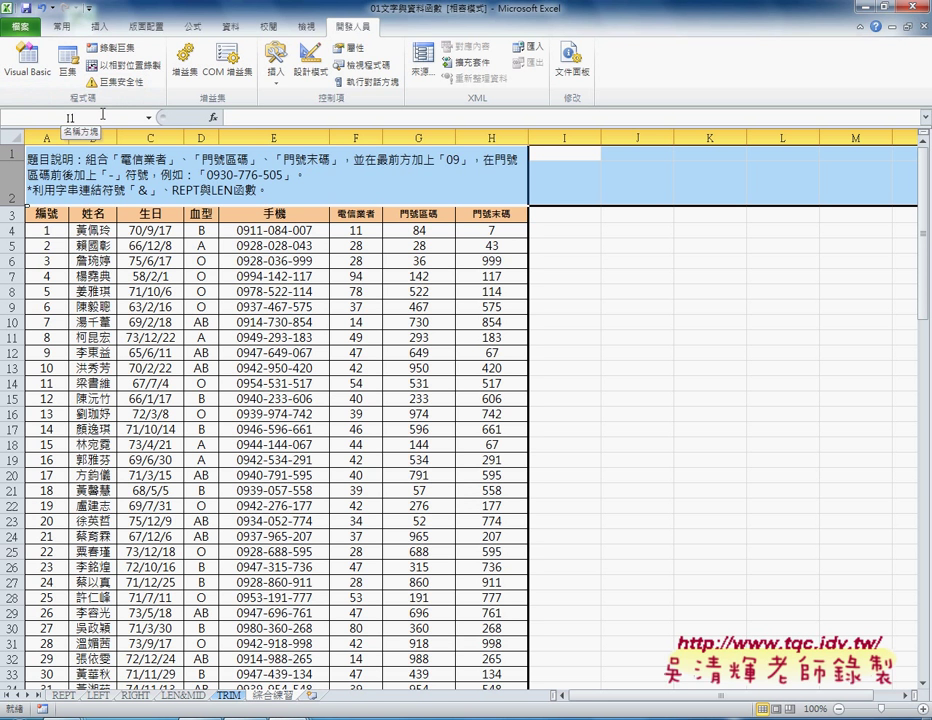
Step: Open the VBA editor and Module1's code, starting a new line after the 手機 function
click(30, 62)
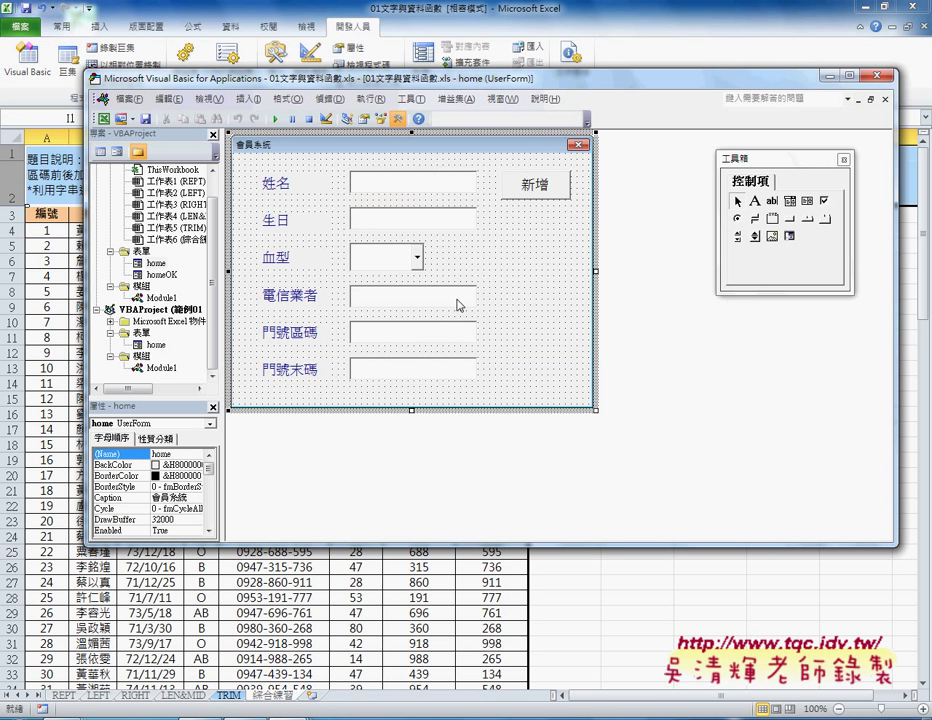
click(156, 263)
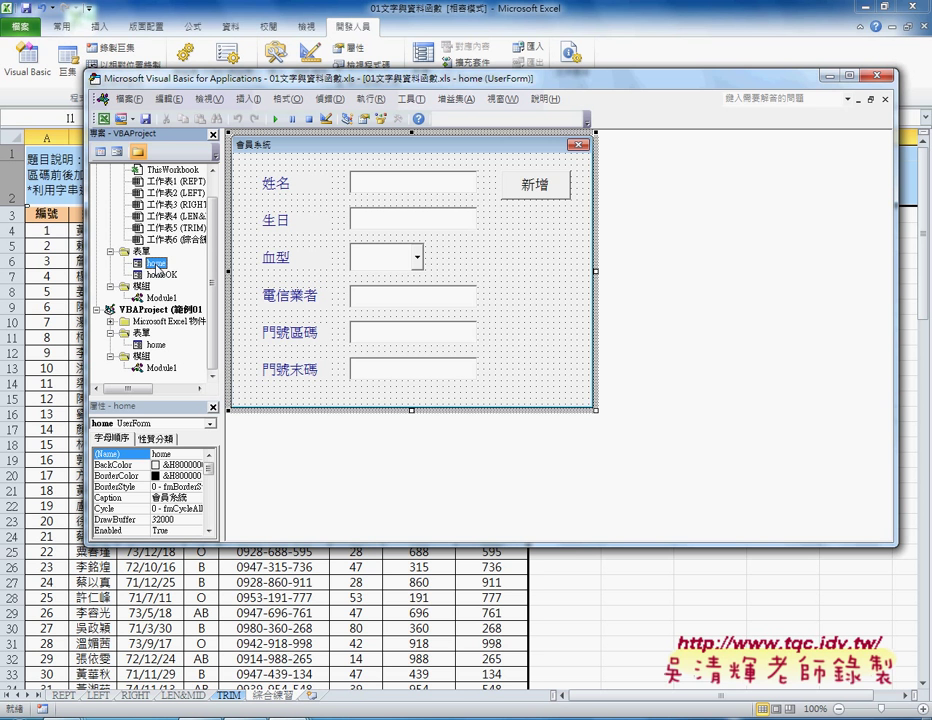
double_click(160, 297)
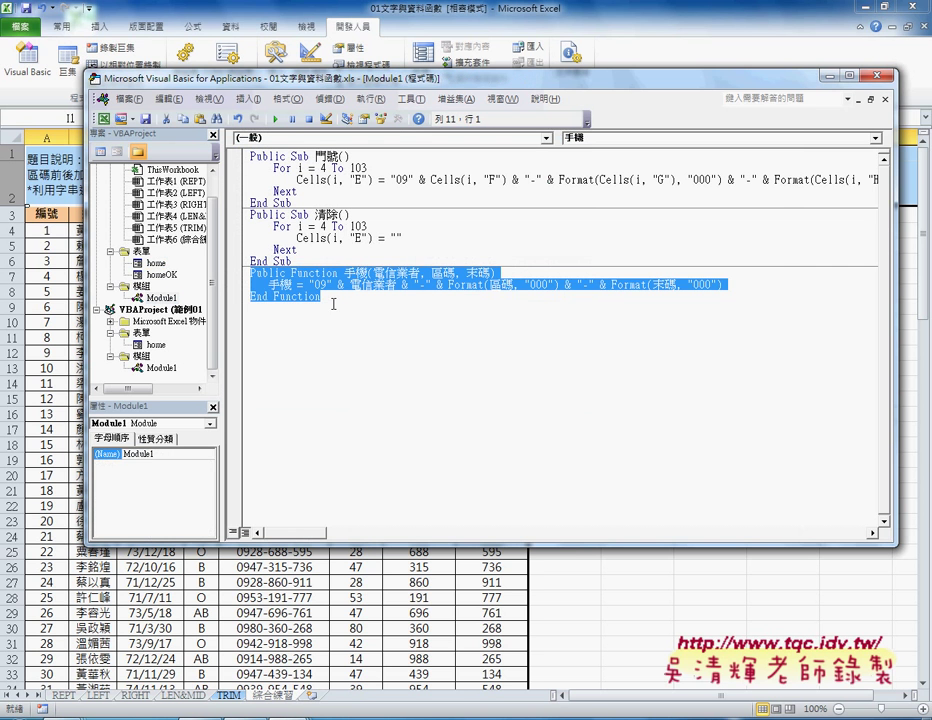
click(333, 304)
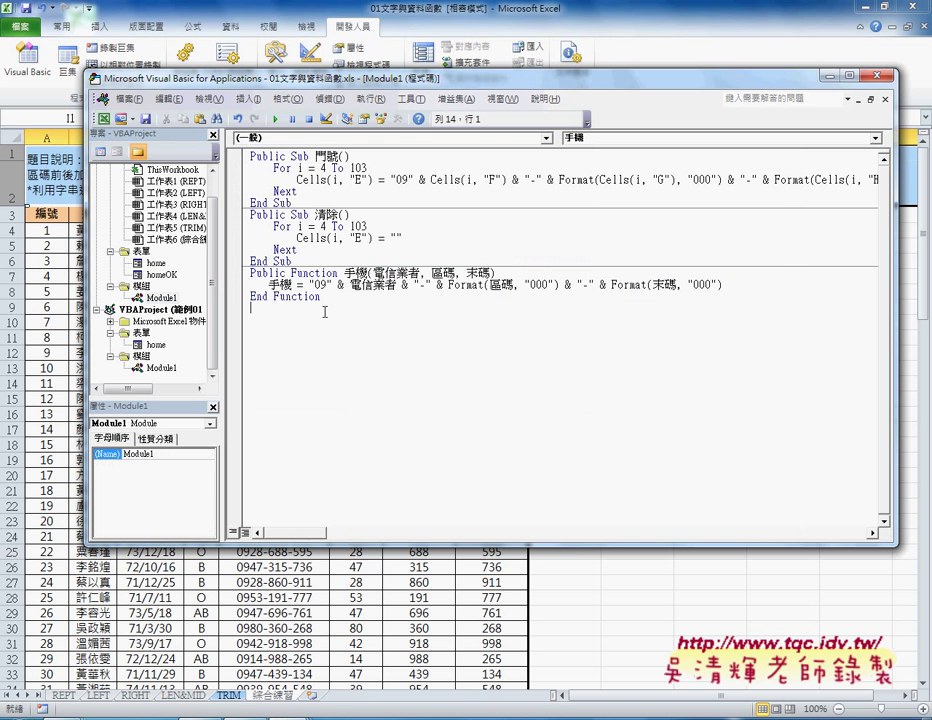
click(261, 110)
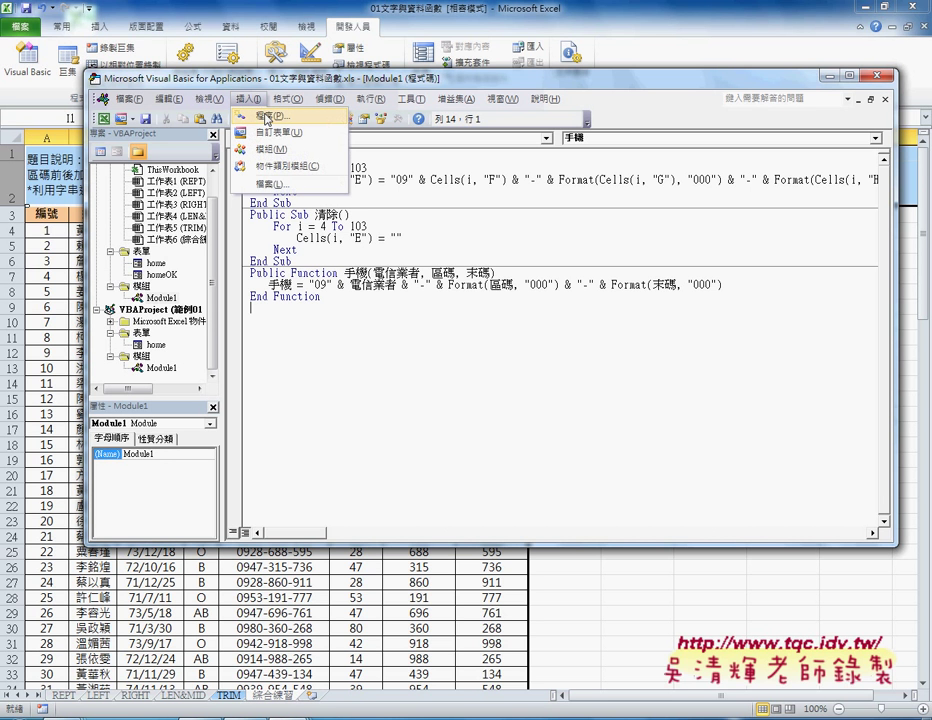
click(271, 336)
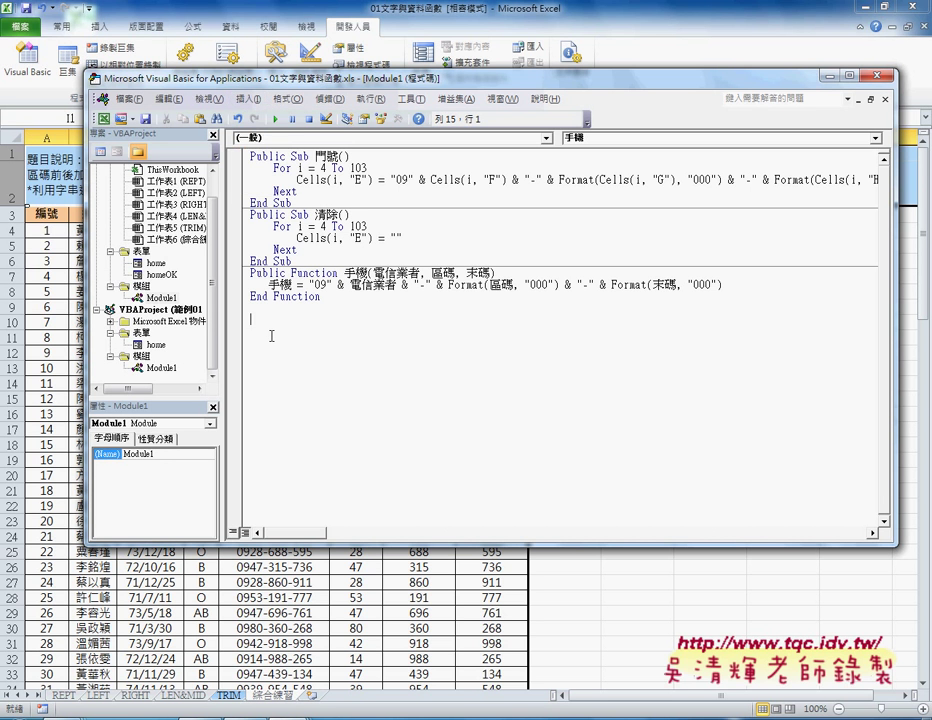
Step: Add Public Sub 啟動表單() calling home.Show, then leave the editor with Alt+F11
text(Public Sub 啟動表單()     home.Show End Sub)
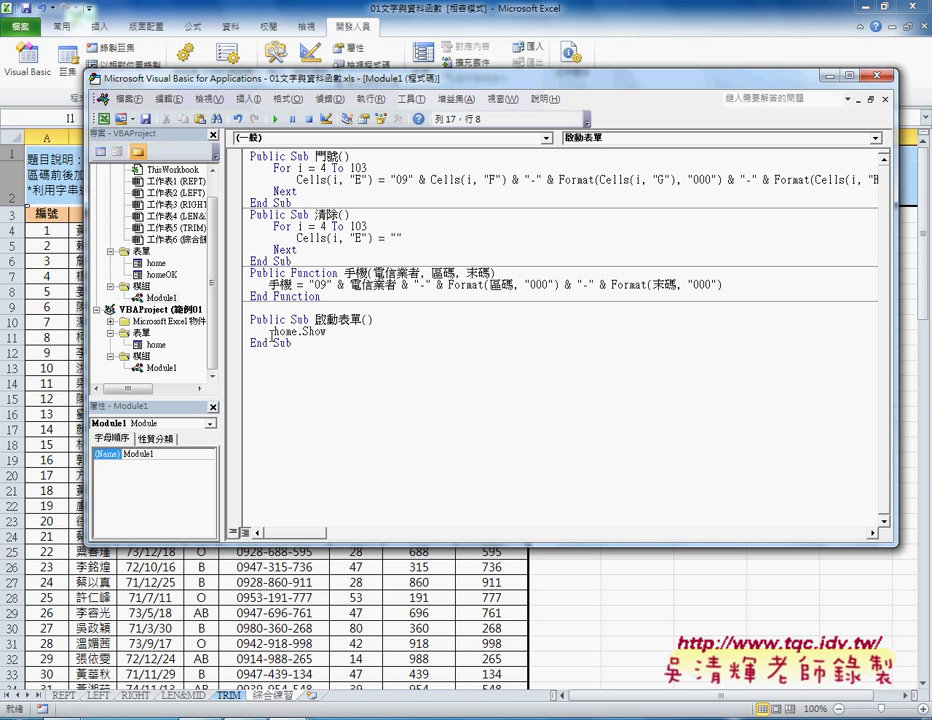
drag(326, 331, 299, 331)
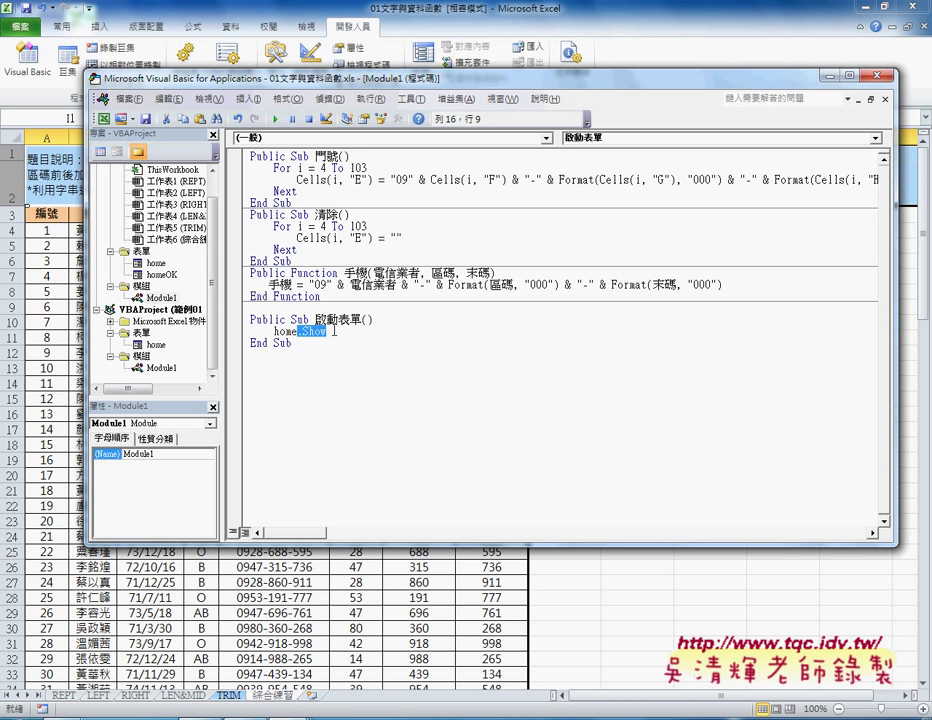
text(.)
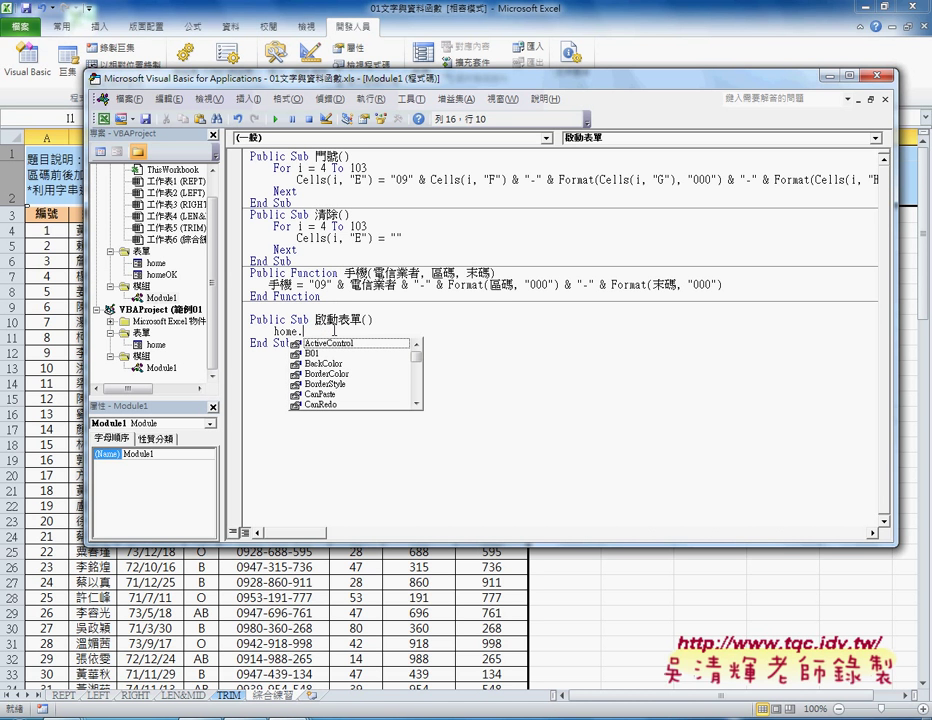
text(ㄙ)
key(shift)
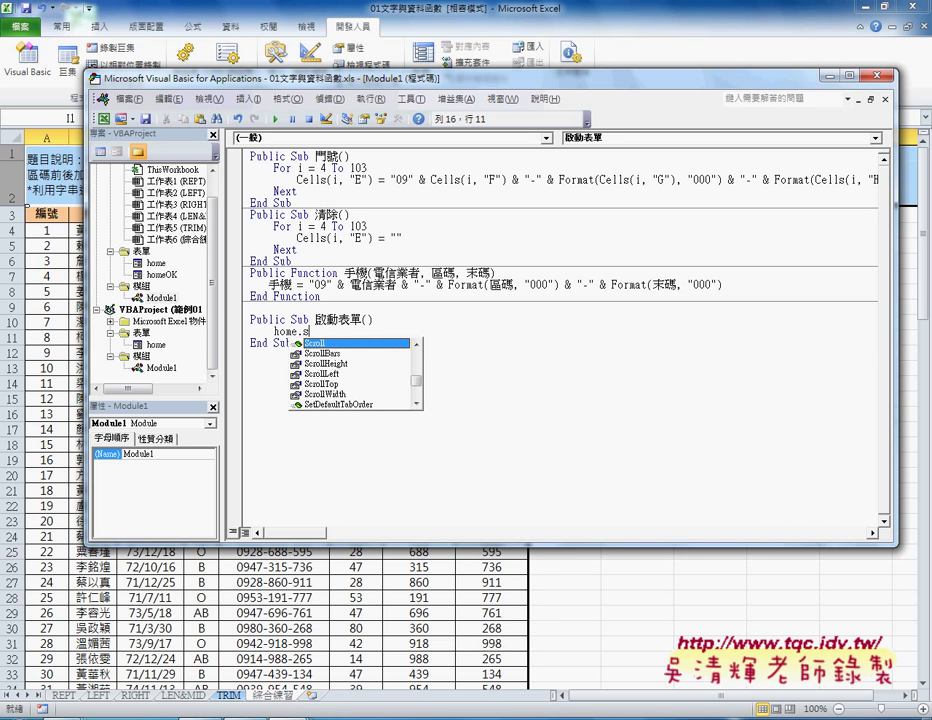
text(how)
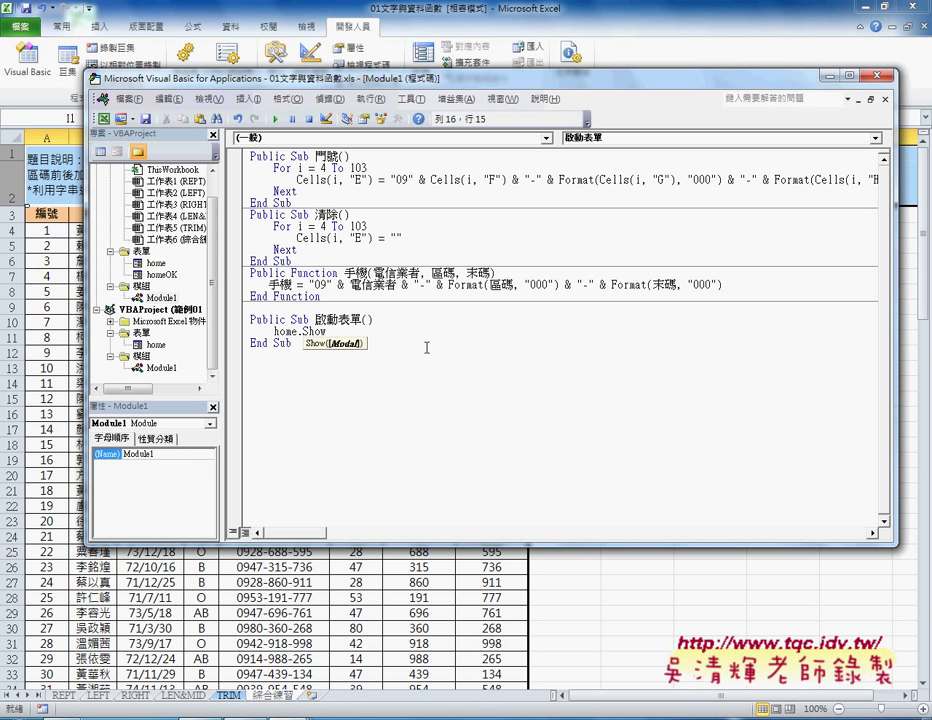
click(416, 365)
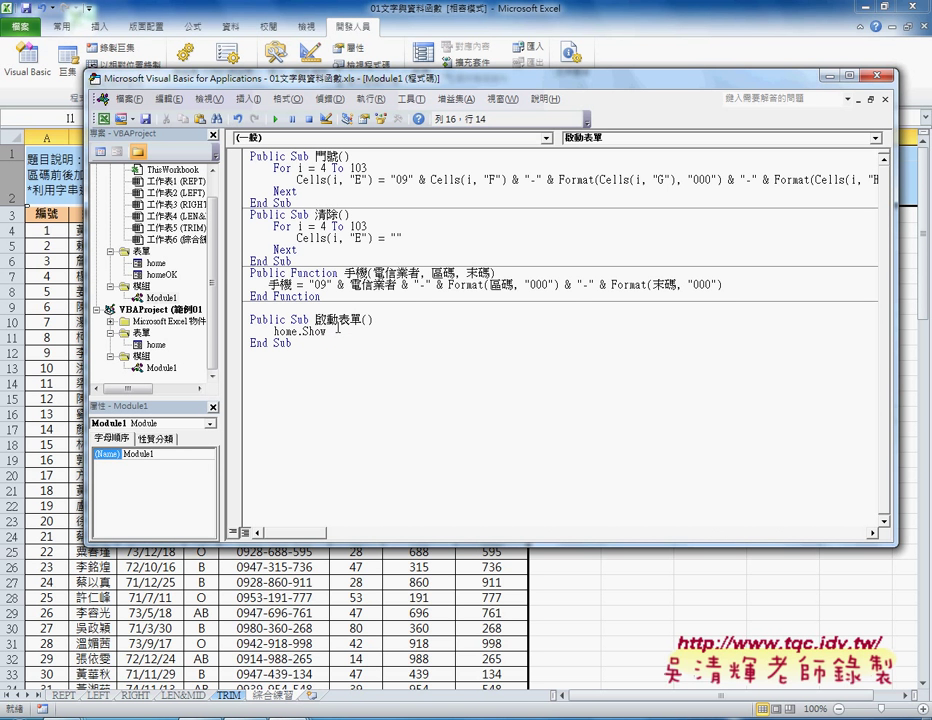
drag(329, 330, 272, 330)
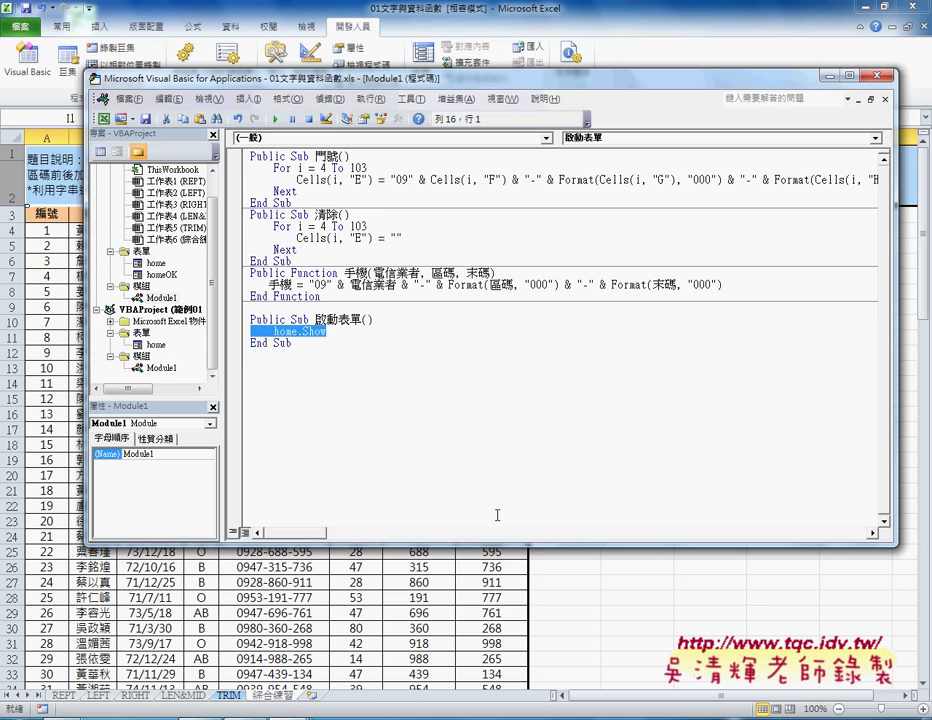
key(alt+F11)
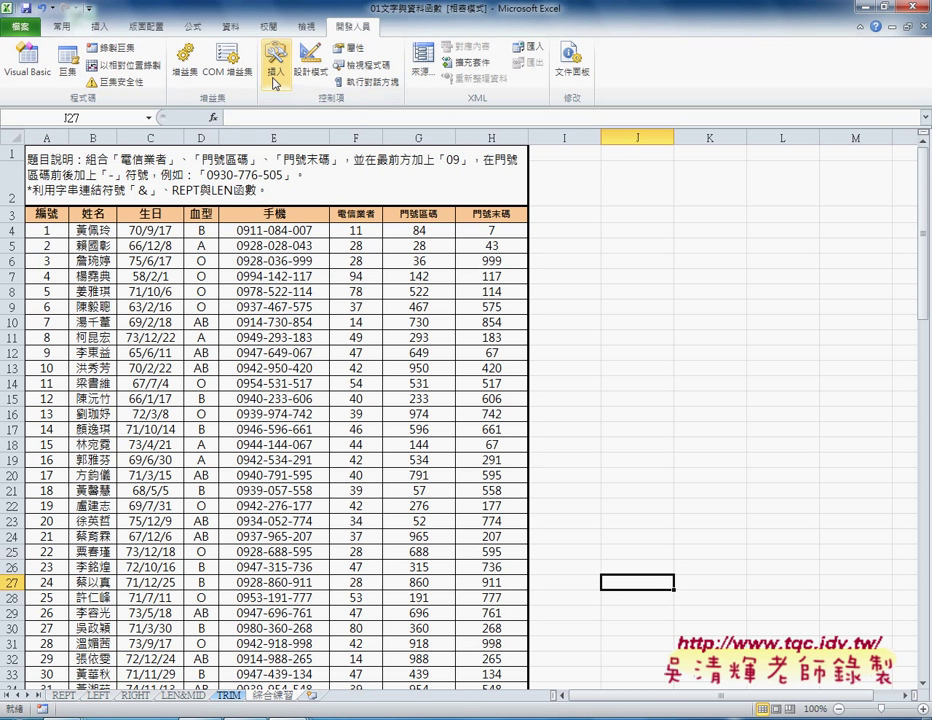
Step: Draw a Form Control button near J3 and assign it the 啟動表單 macro
click(276, 62)
click(269, 115)
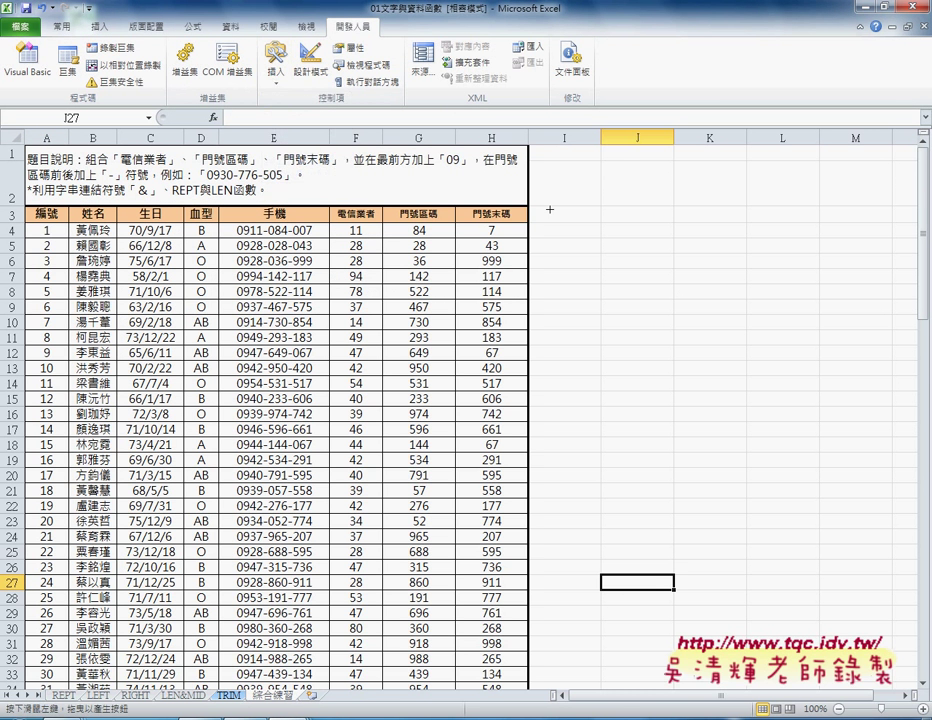
drag(550, 207, 647, 234)
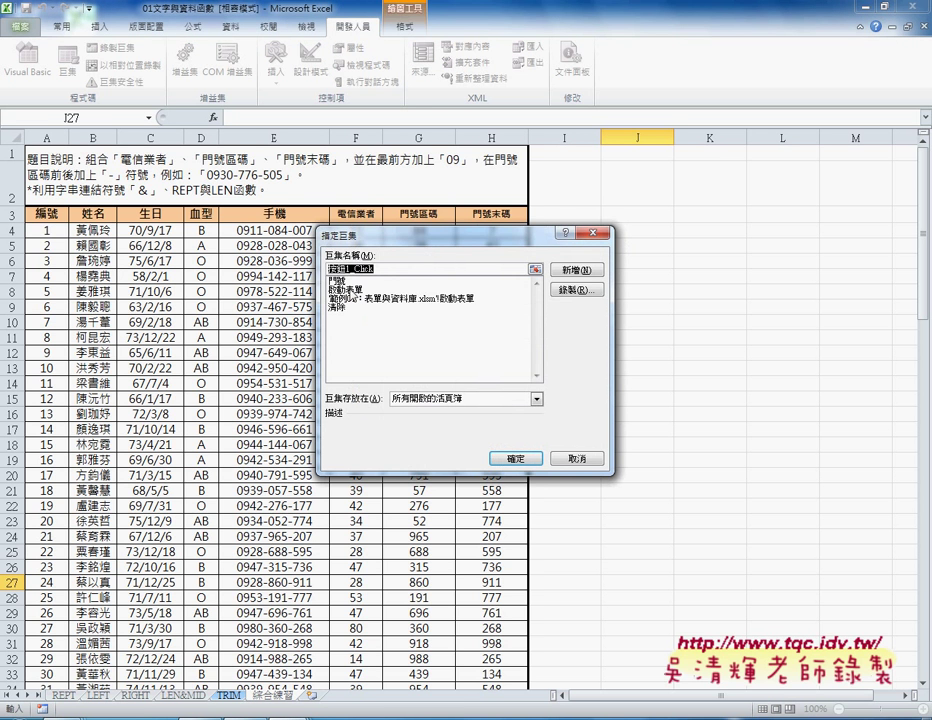
click(358, 290)
double_click(373, 272)
right_click(371, 269)
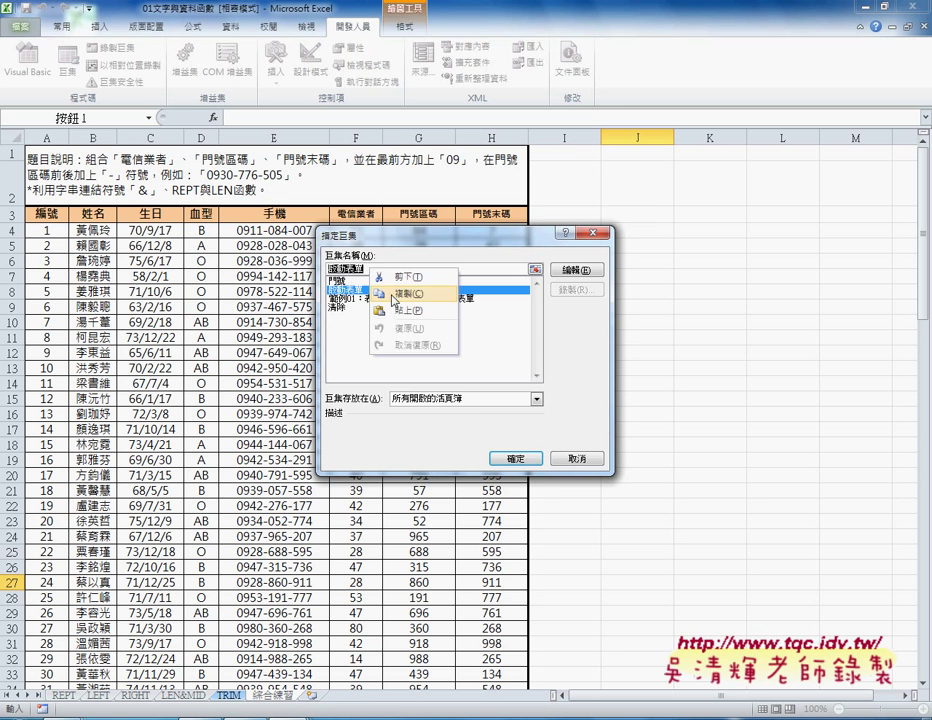
click(405, 293)
click(514, 458)
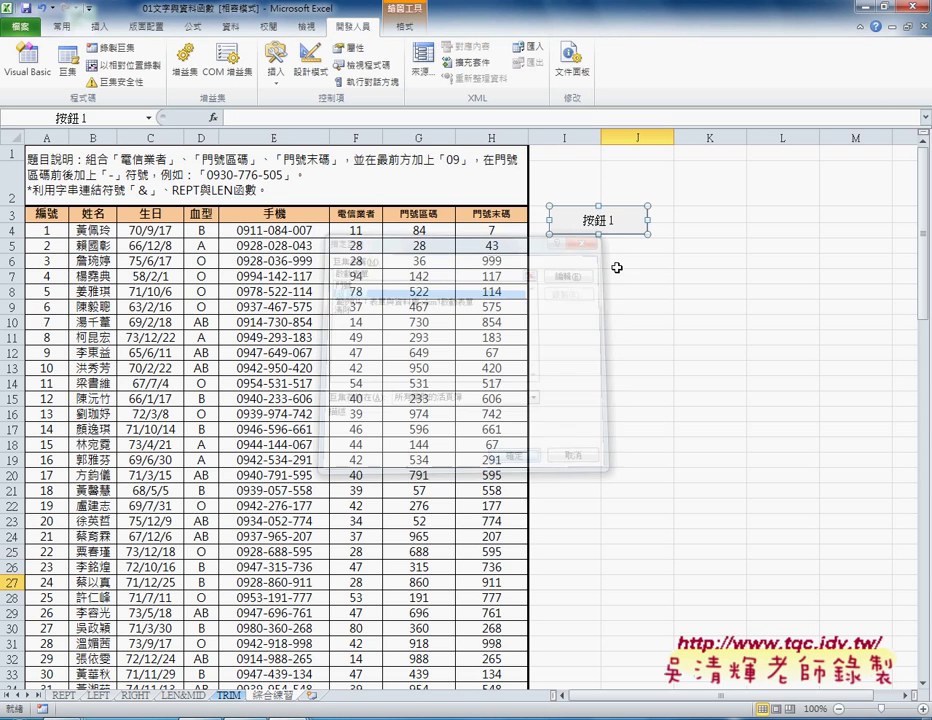
Step: Replace the button's default label with 啟動表單
drag(599, 222, 566, 222)
key(Delete)
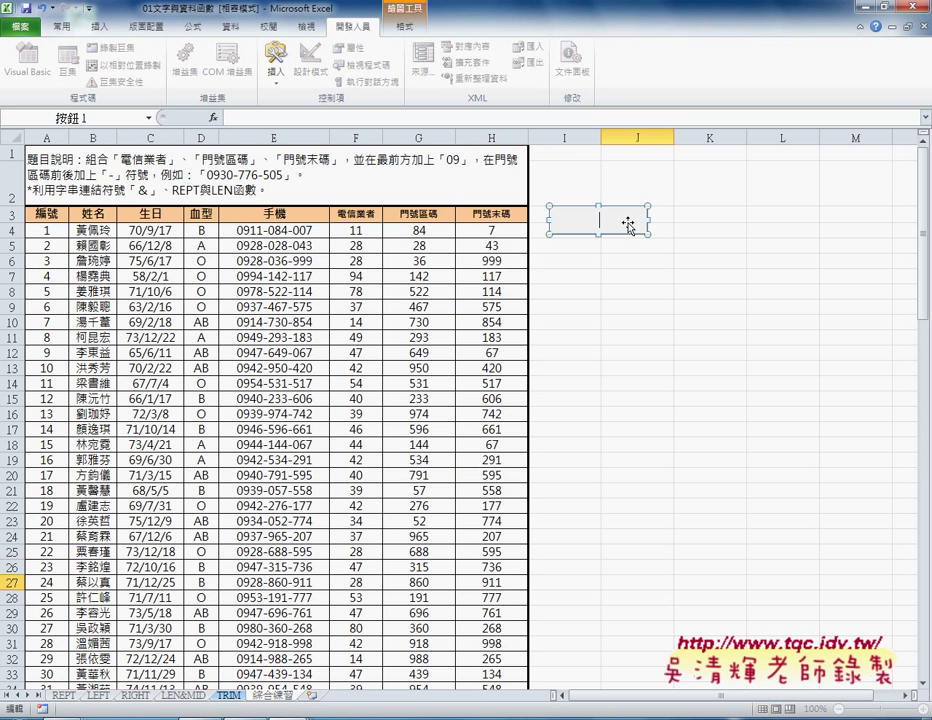
key(ctrl+v)
click(601, 321)
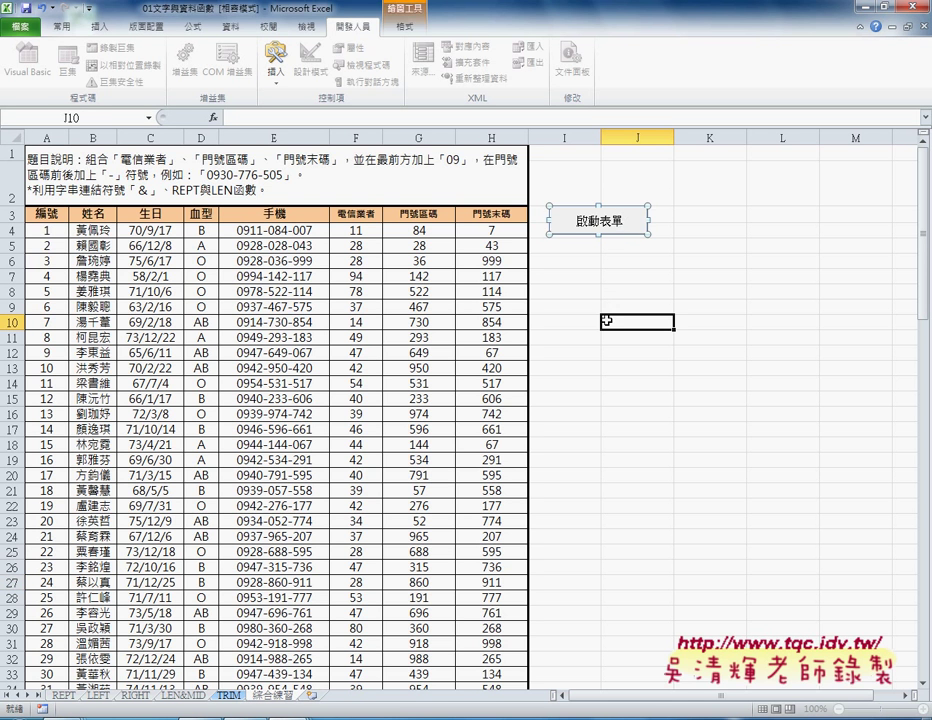
Step: Click the 啟動表單 button repeatedly, opening and closing the 會員系統 form each time
click(617, 232)
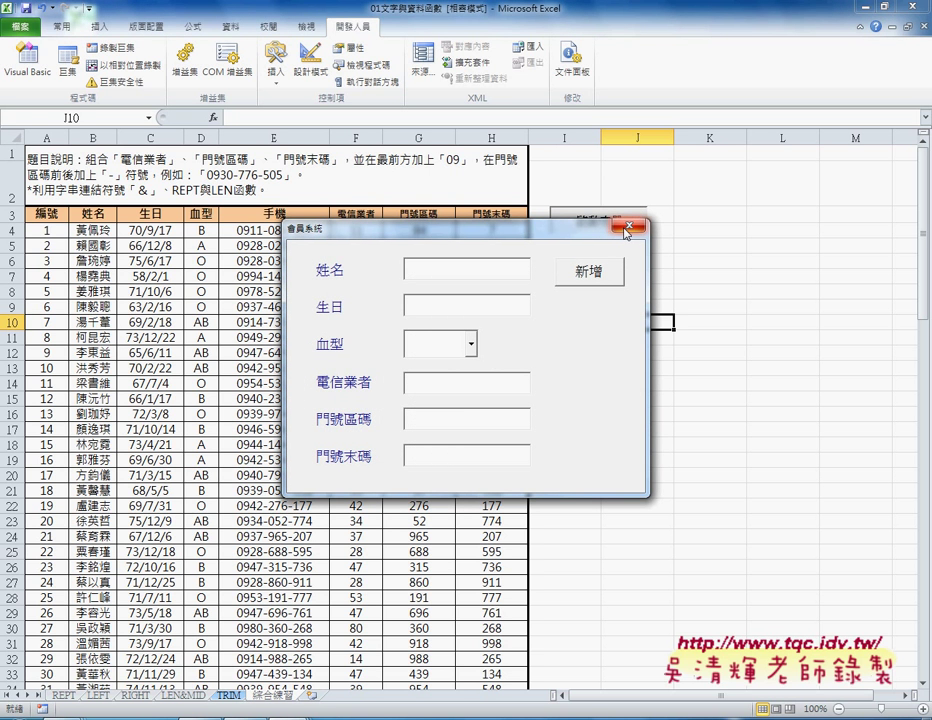
click(626, 227)
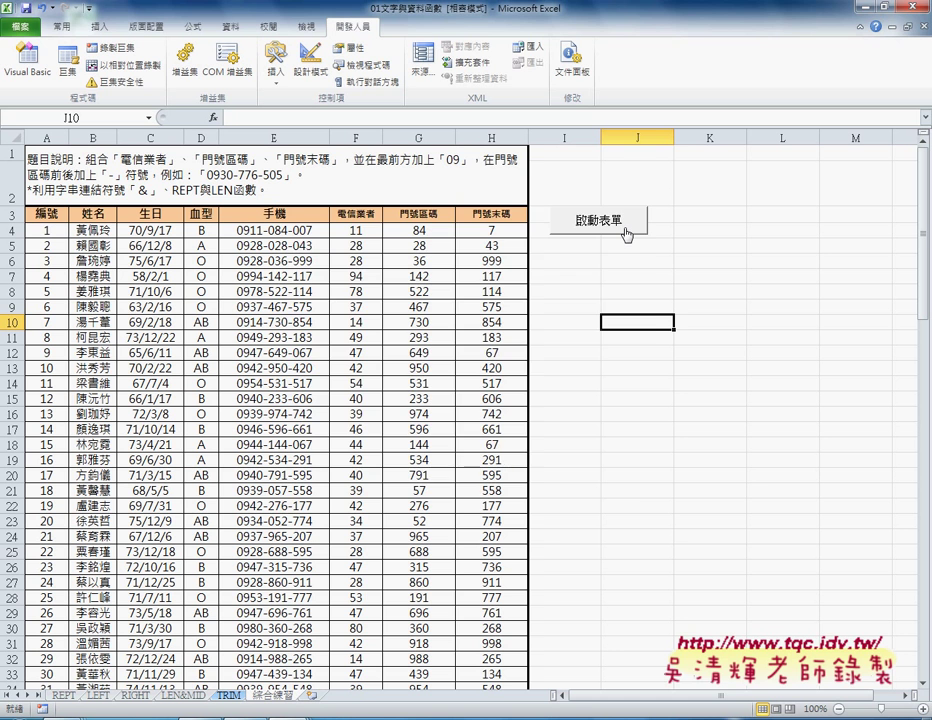
click(626, 233)
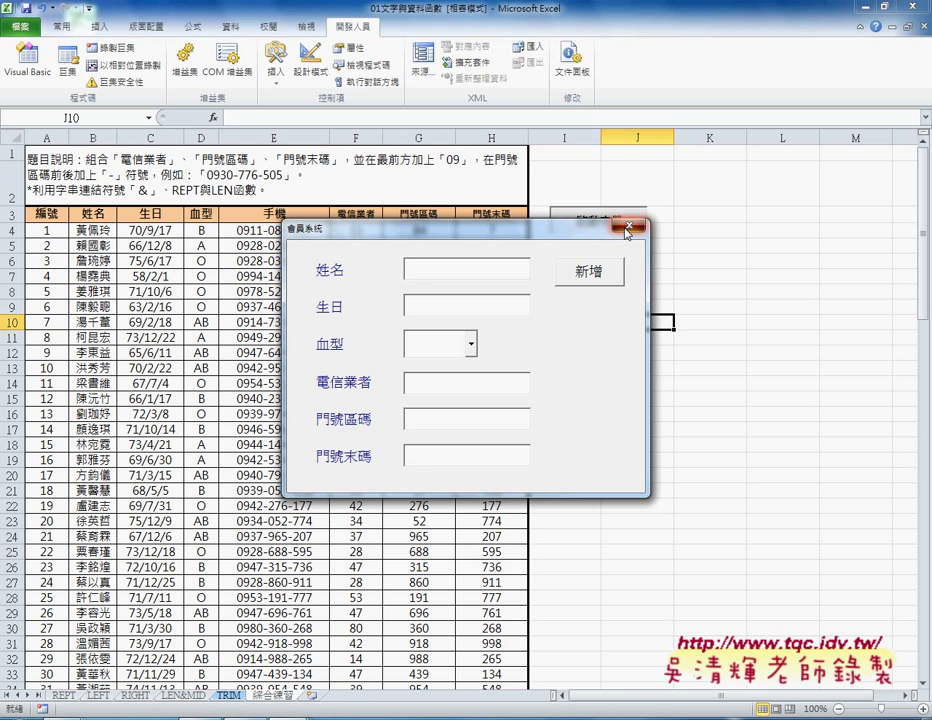
click(627, 229)
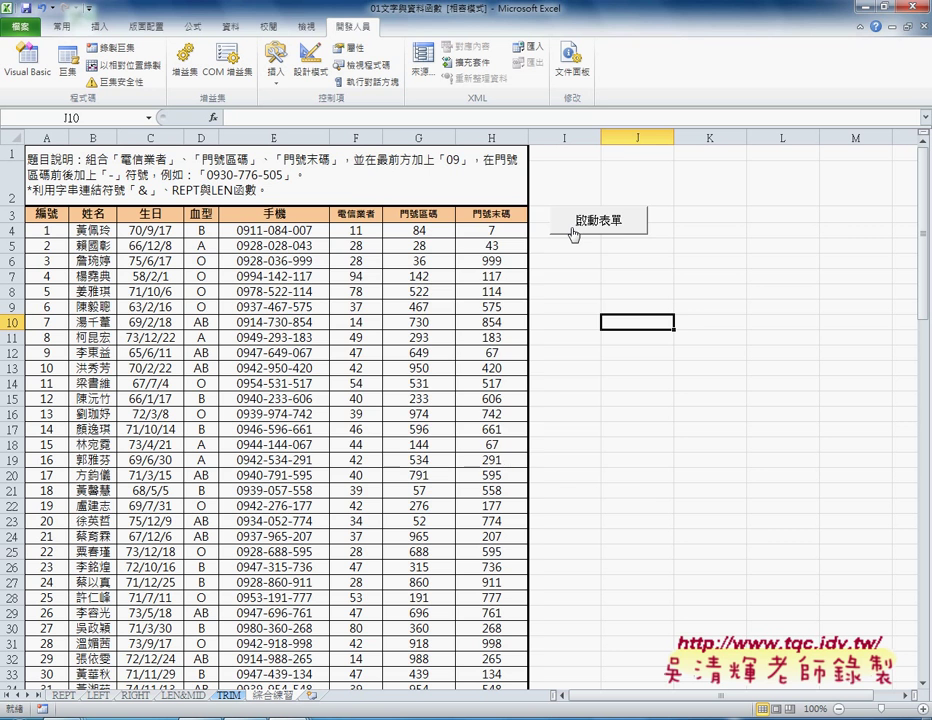
click(573, 229)
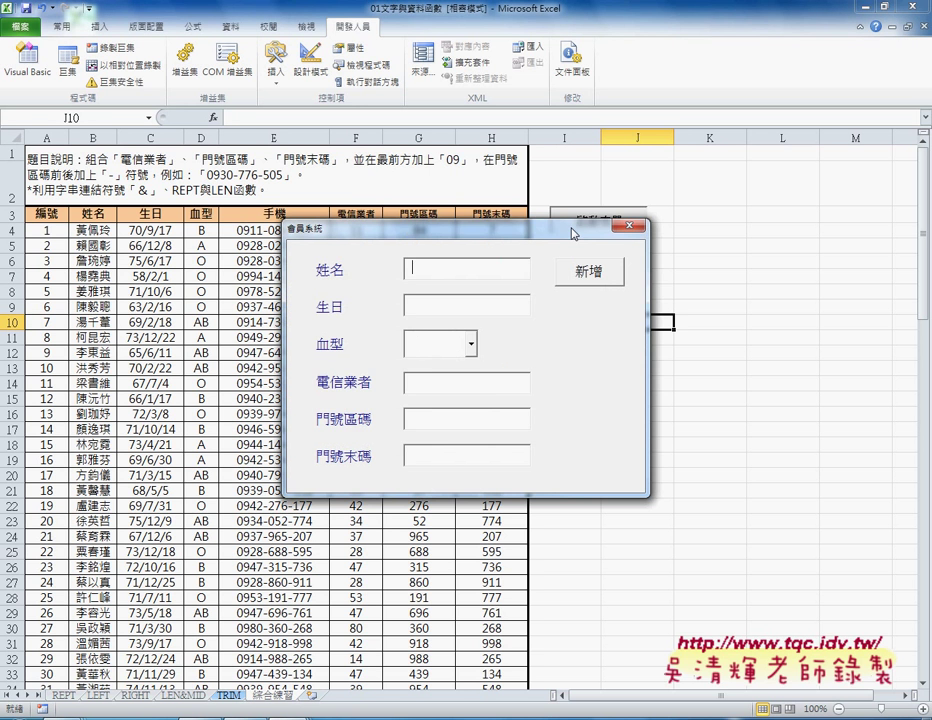
click(629, 226)
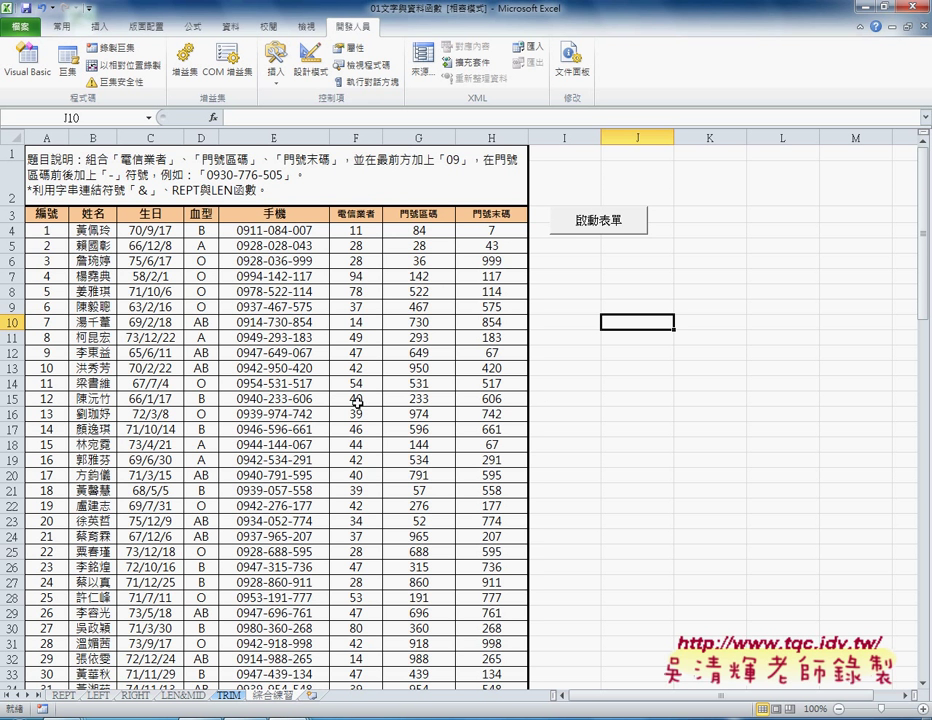
click(592, 222)
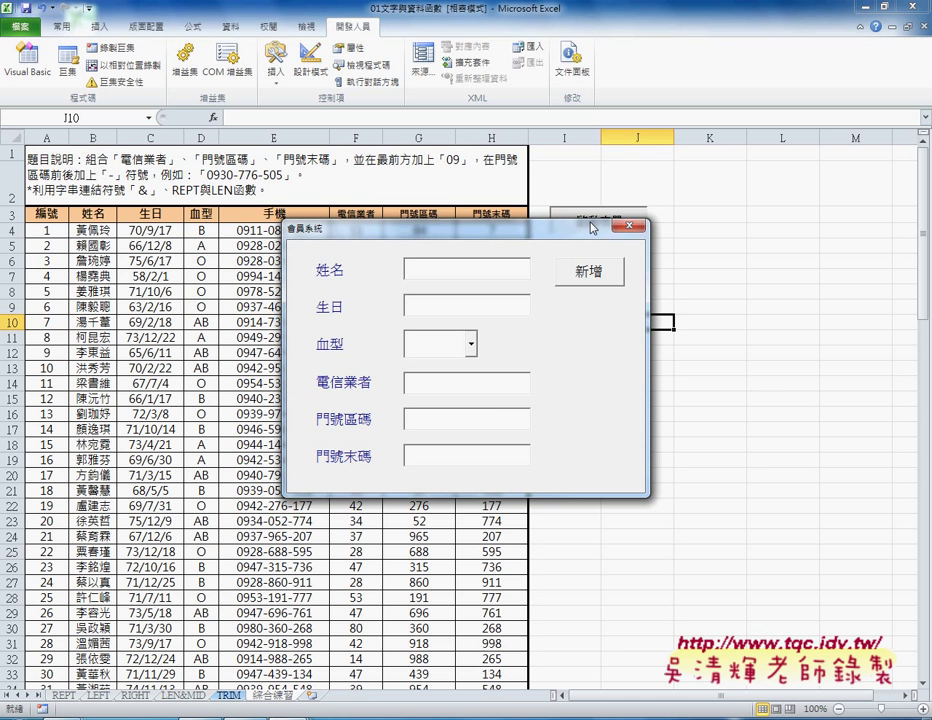
click(631, 230)
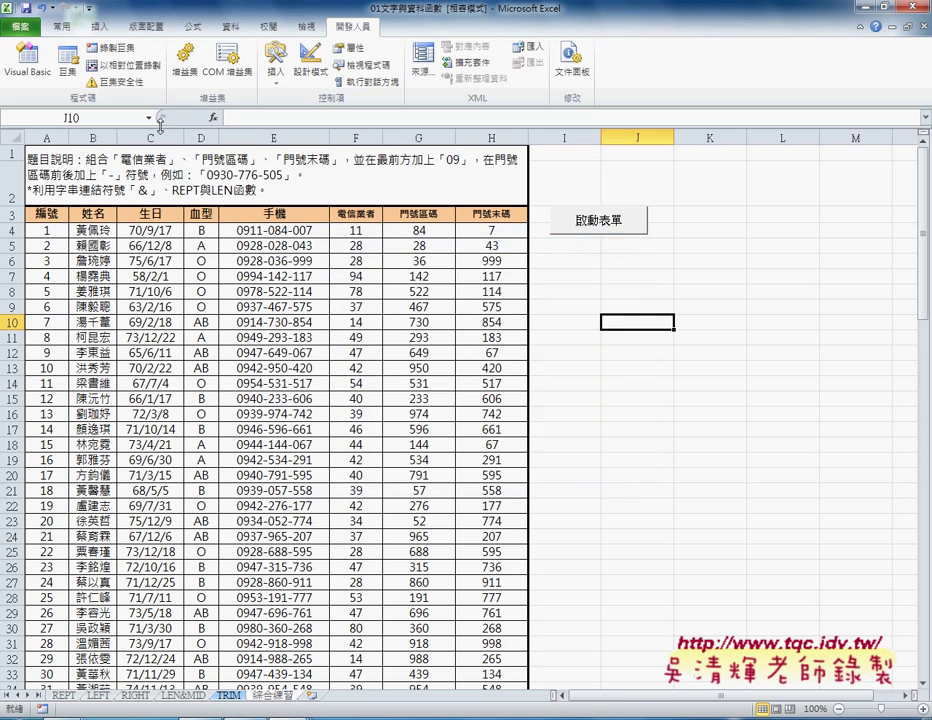
Step: Open the VBA editor and select ThisWorkbook under Microsoft Excel Objects in the Project Explorer
click(28, 70)
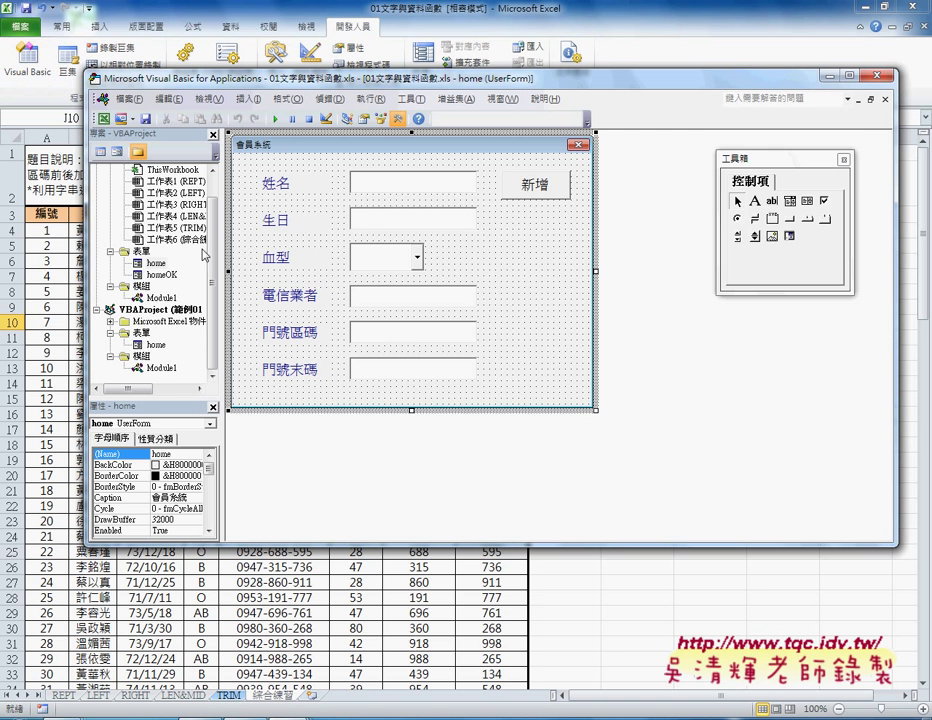
scroll(215, 218, up, 1)
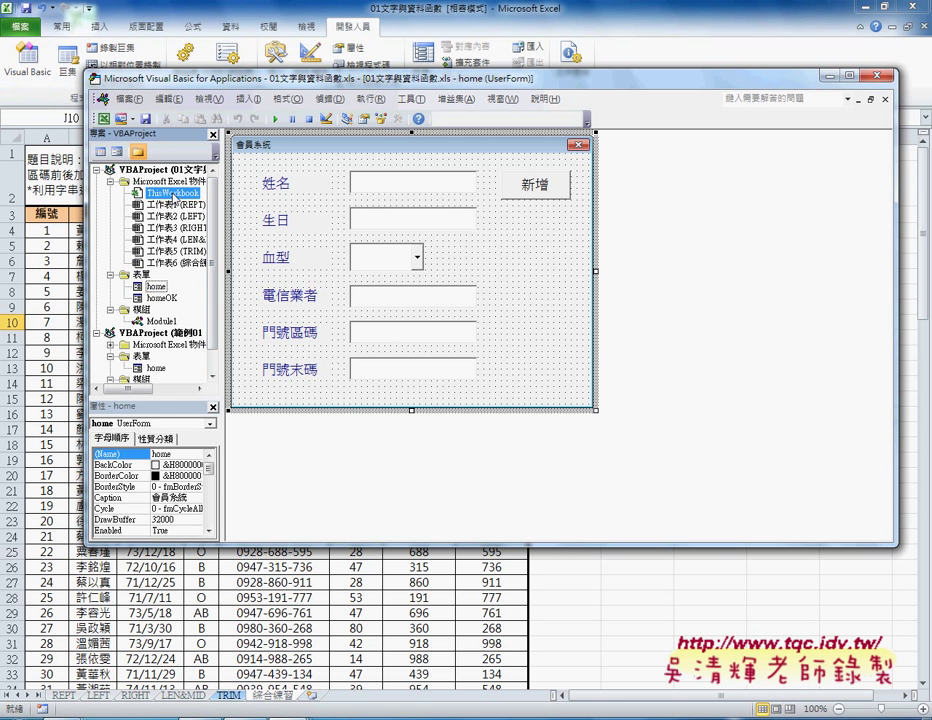
click(172, 194)
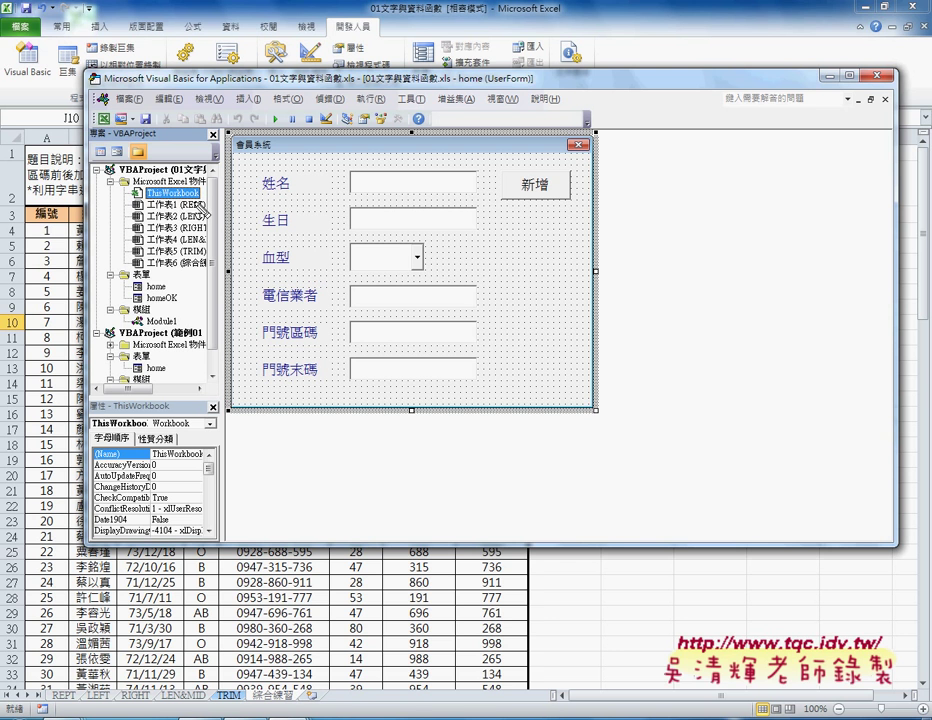
drag(200, 188, 160, 215)
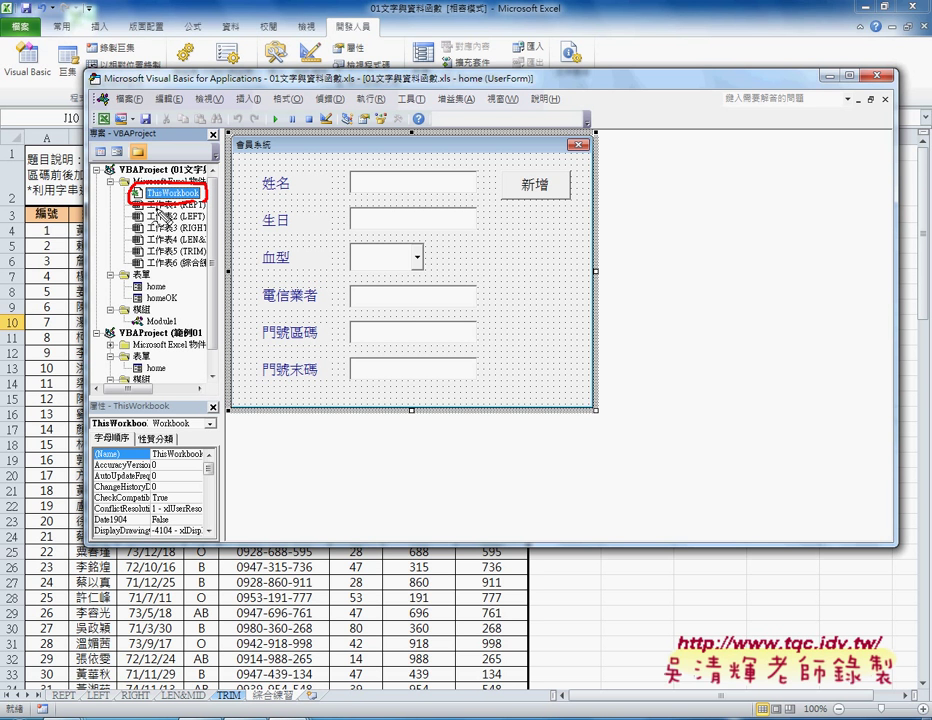
drag(80, 213, 127, 194)
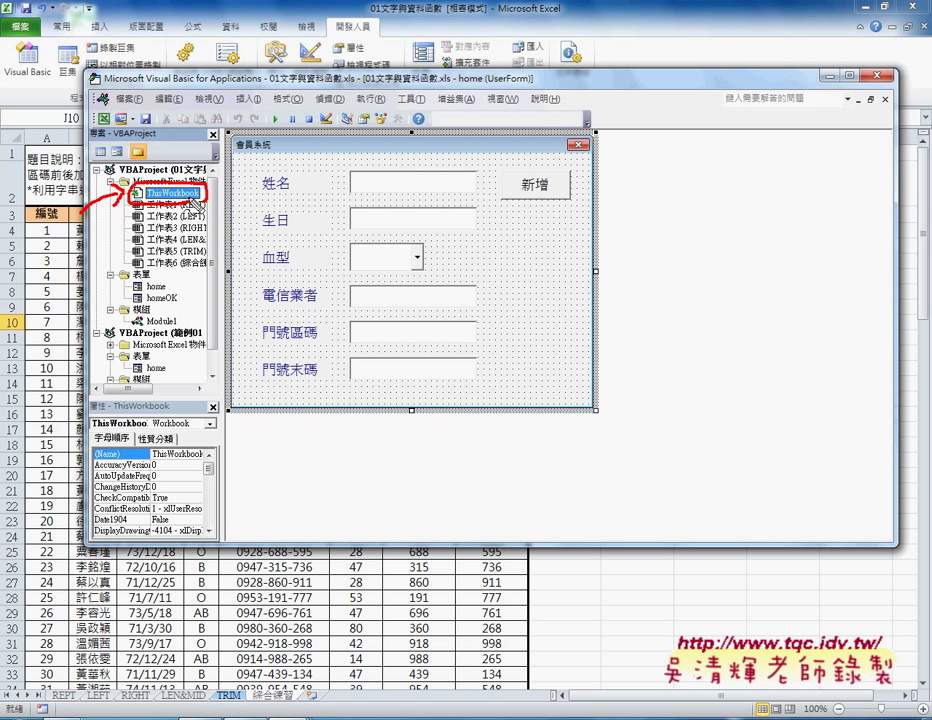
drag(190, 200, 198, 206)
key(Escape)
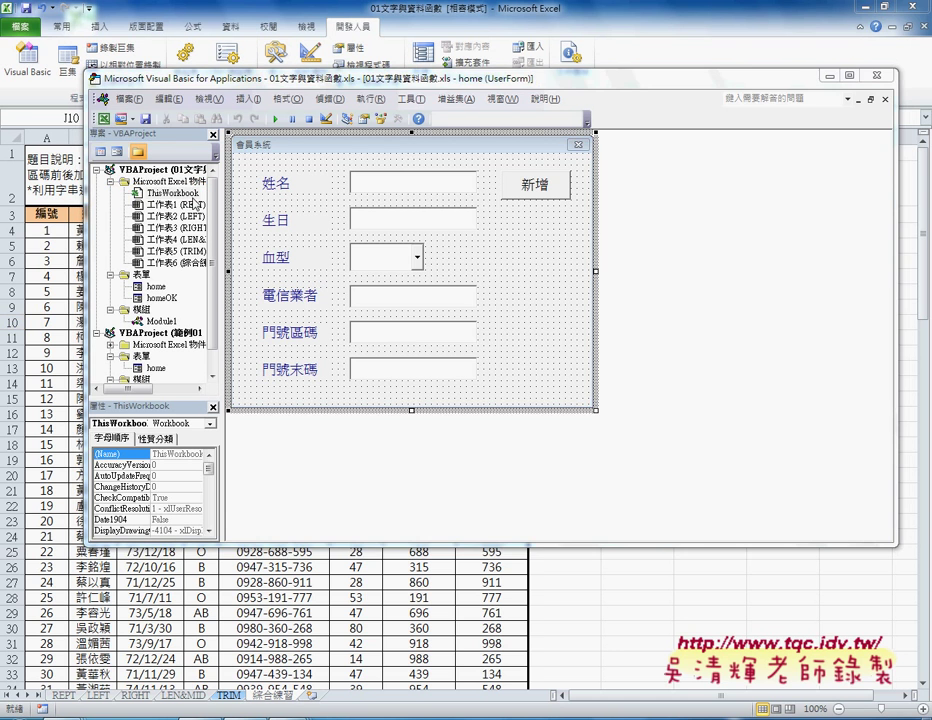
click(176, 195)
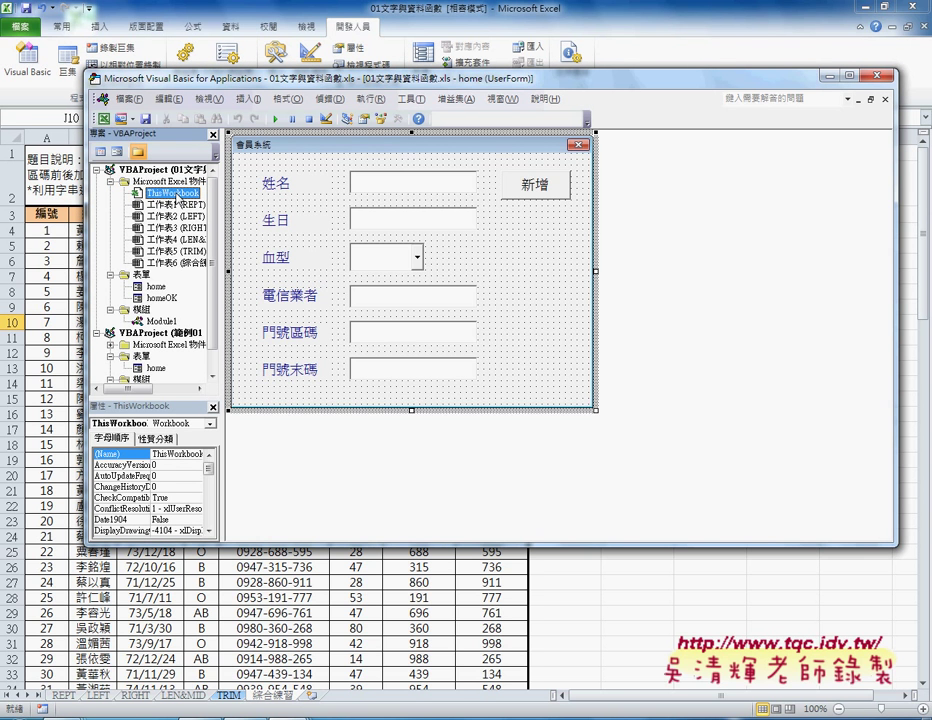
Step: In ThisWorkbook's code, insert a Workbook_Open procedure containing home.Show
double_click(176, 195)
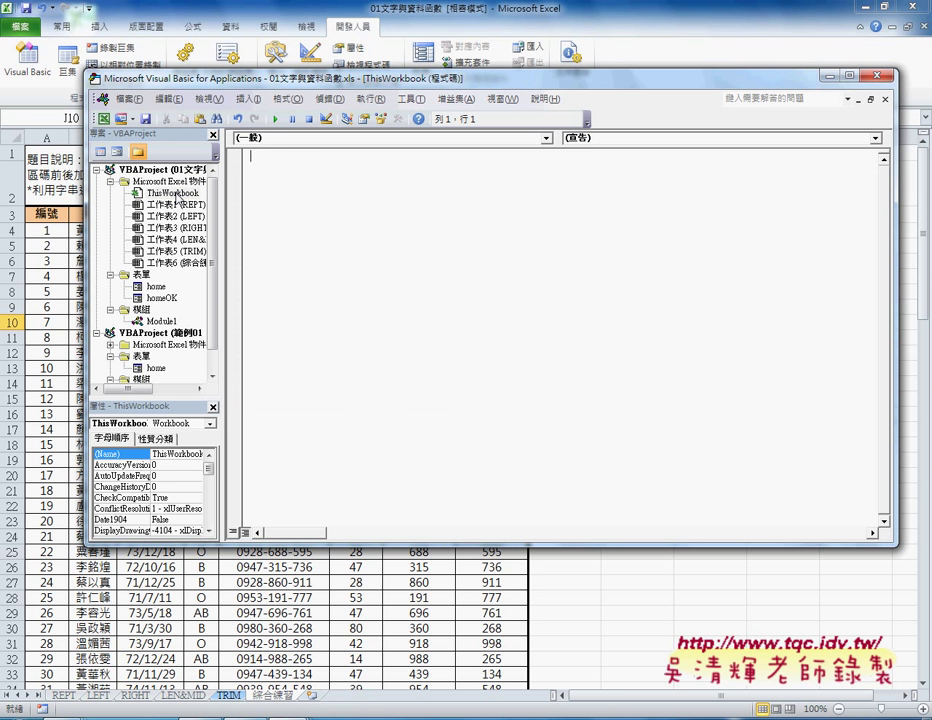
click(292, 139)
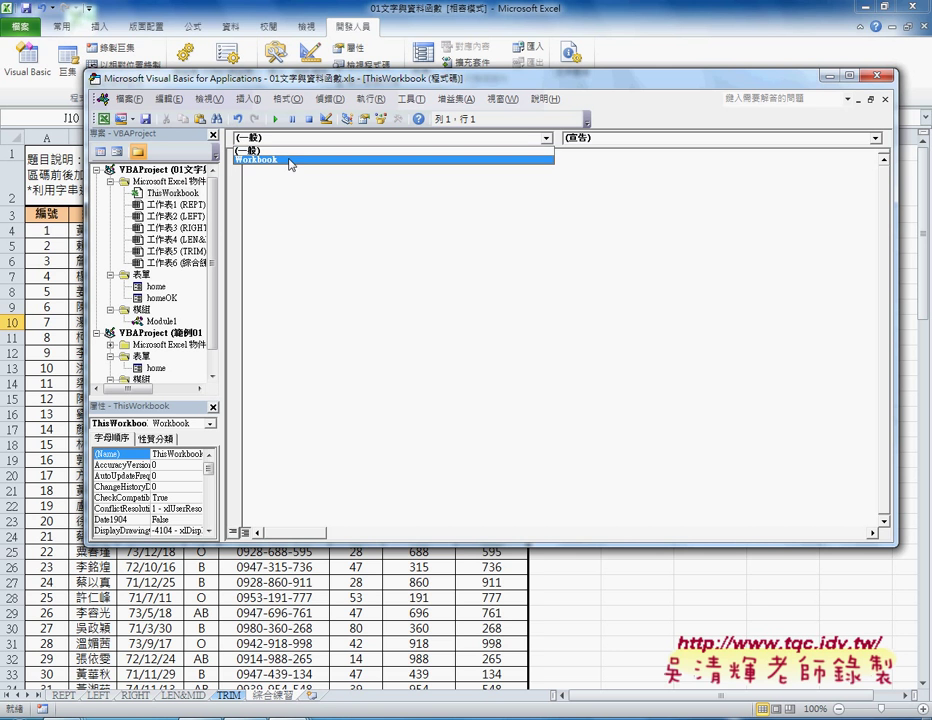
click(291, 162)
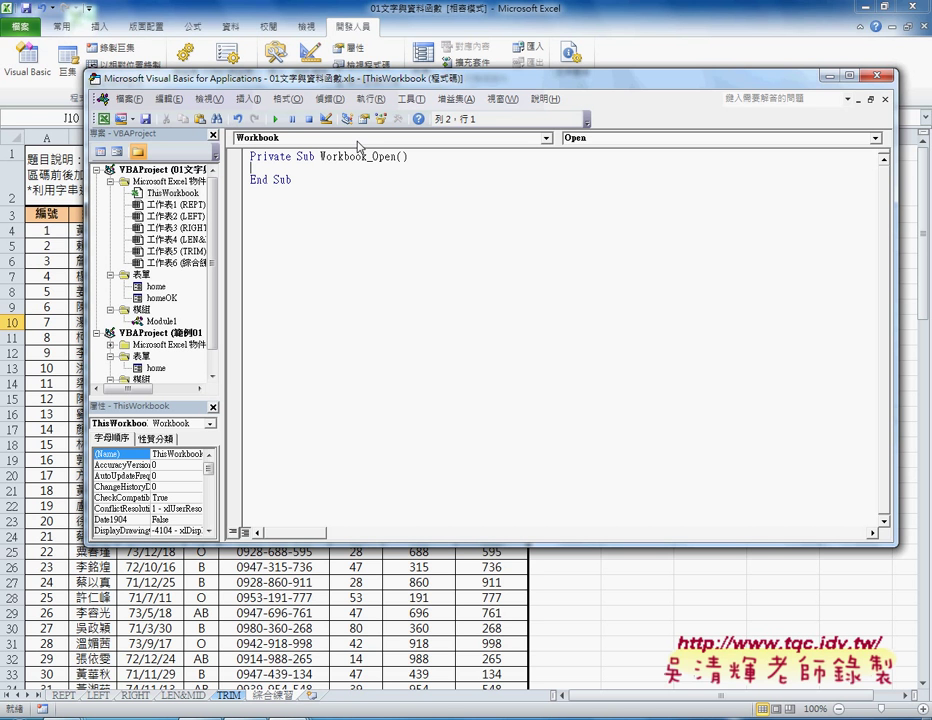
key(Tab)
click(277, 168)
text(ome)
text(.s)
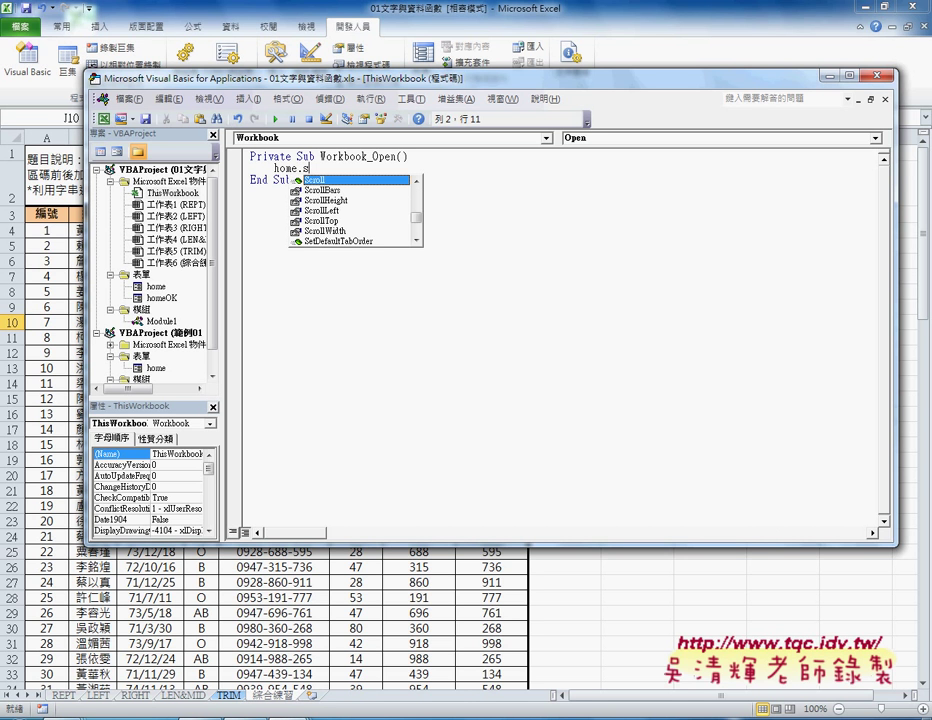
text(hw)
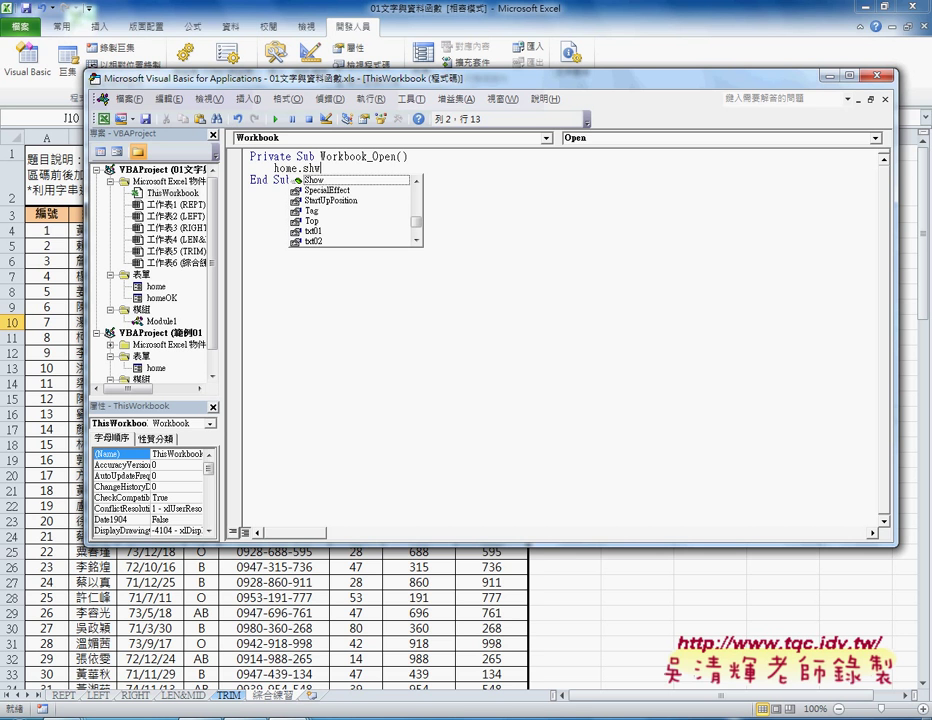
key(BackSpace)
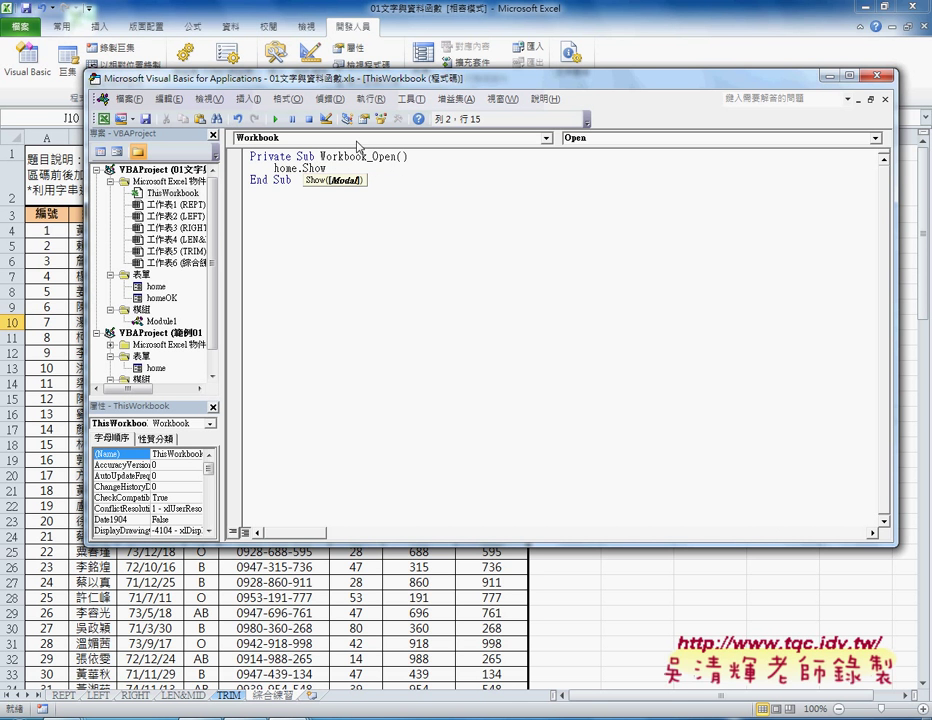
click(360, 270)
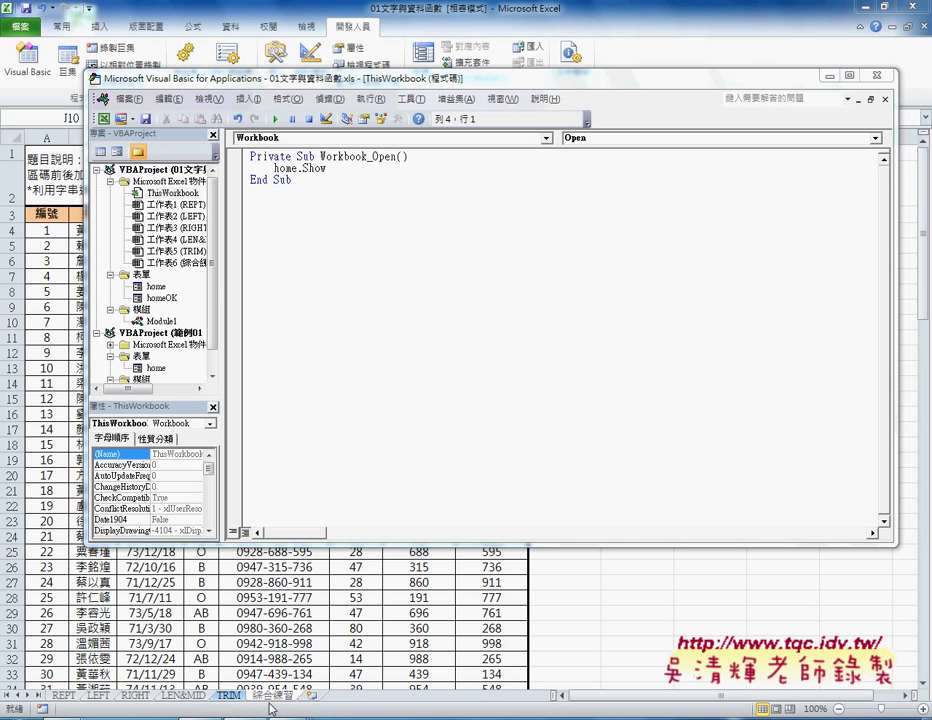
click(372, 163)
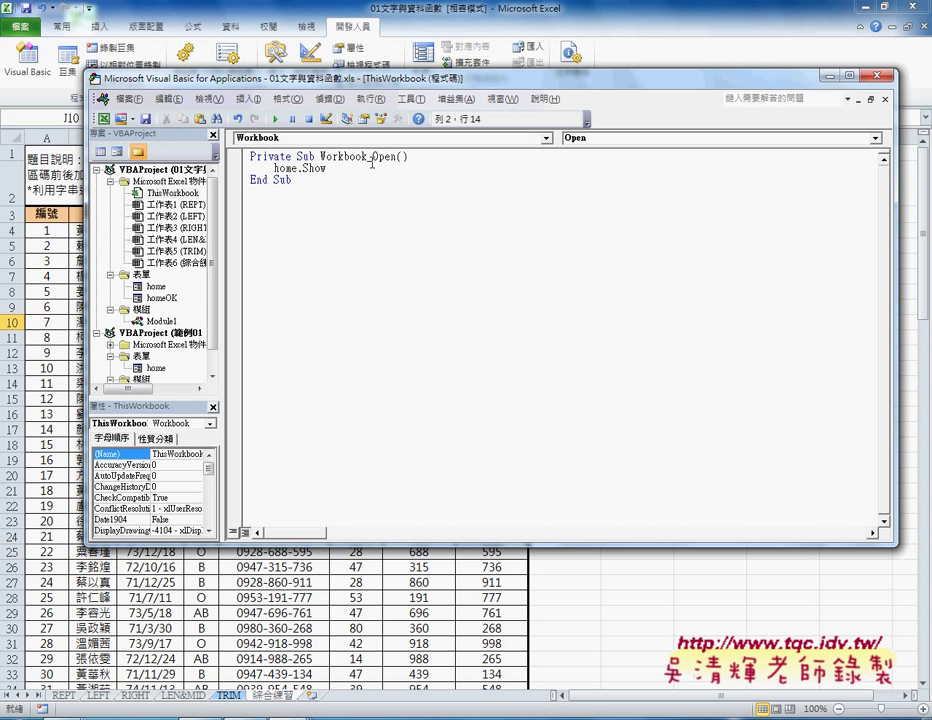
Step: Add a Sheets("綜合練習").Select line after home.Show in Workbook_Open
key(Return)
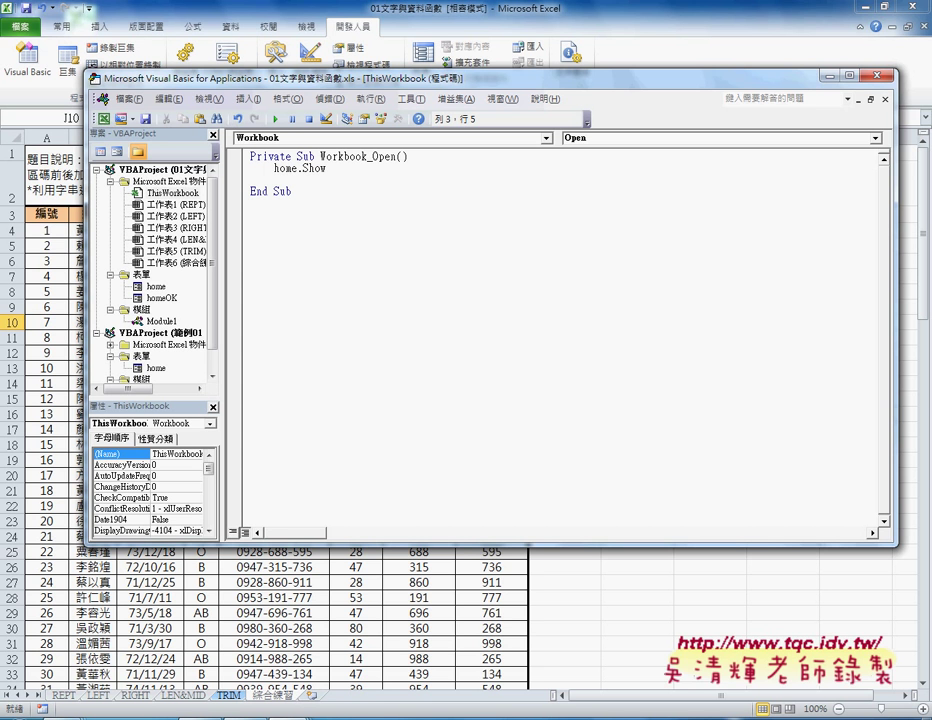
text(s)
text(h)
text(ee)
text(ts()
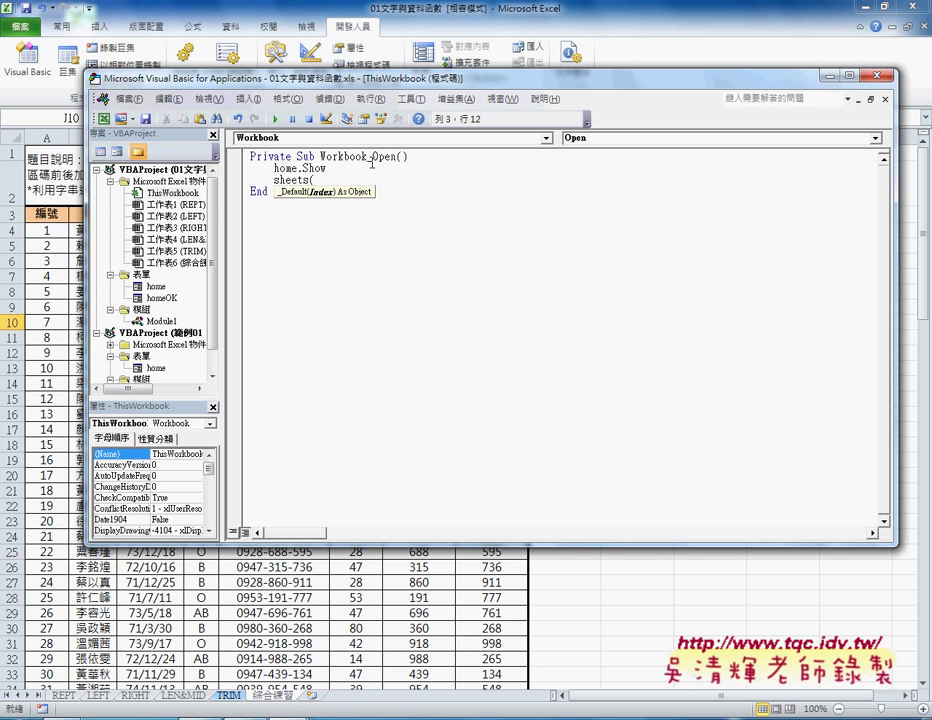
text(")
key(Escape)
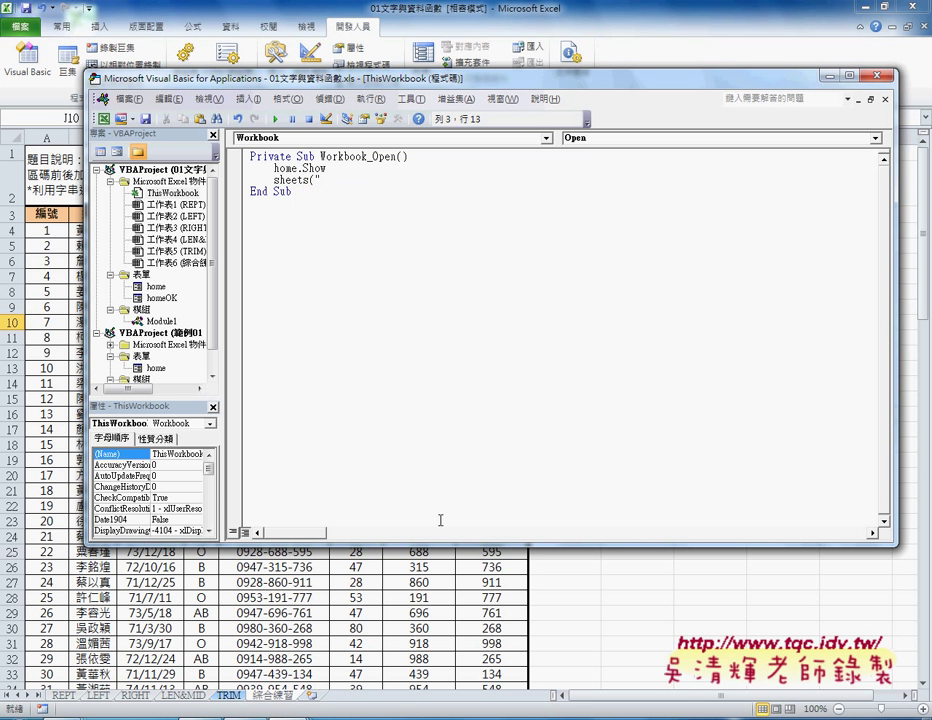
text(ㄗㄨㄥ)
key(space)
text(ㄍㄜˊ)
text(ㄌㄧ)
text(ㄢˋ)
text(ㄒㄧˊ)
text(")
key(Return)
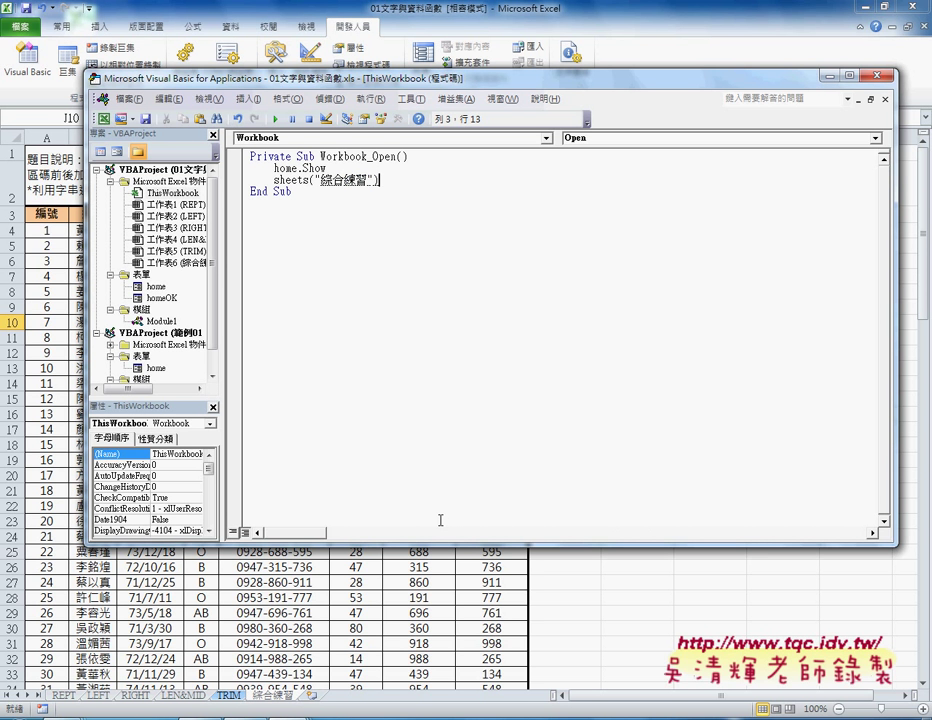
text().)
text(s)
text(elec)
text(t)
key(Down)
mouse_move(421, 180)
mouse_down()
mouse_move(285, 180)
mouse_move(274, 168)
mouse_move(419, 180)
mouse_up()
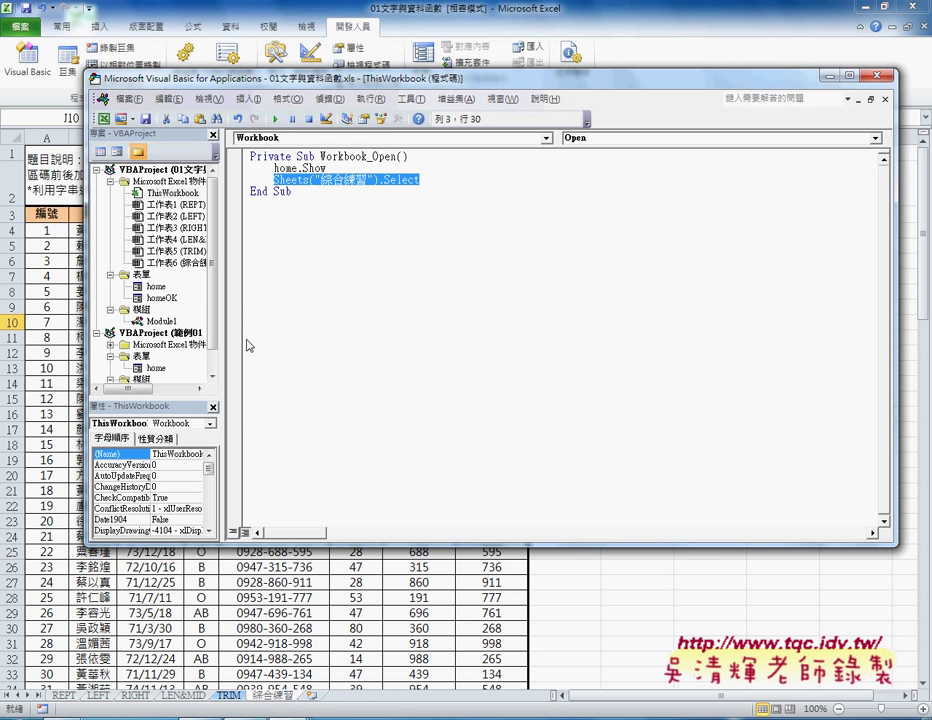
Step: Open the 新增 button's B01_Click code and inspect its Cells(r, "A") reference
double_click(157, 287)
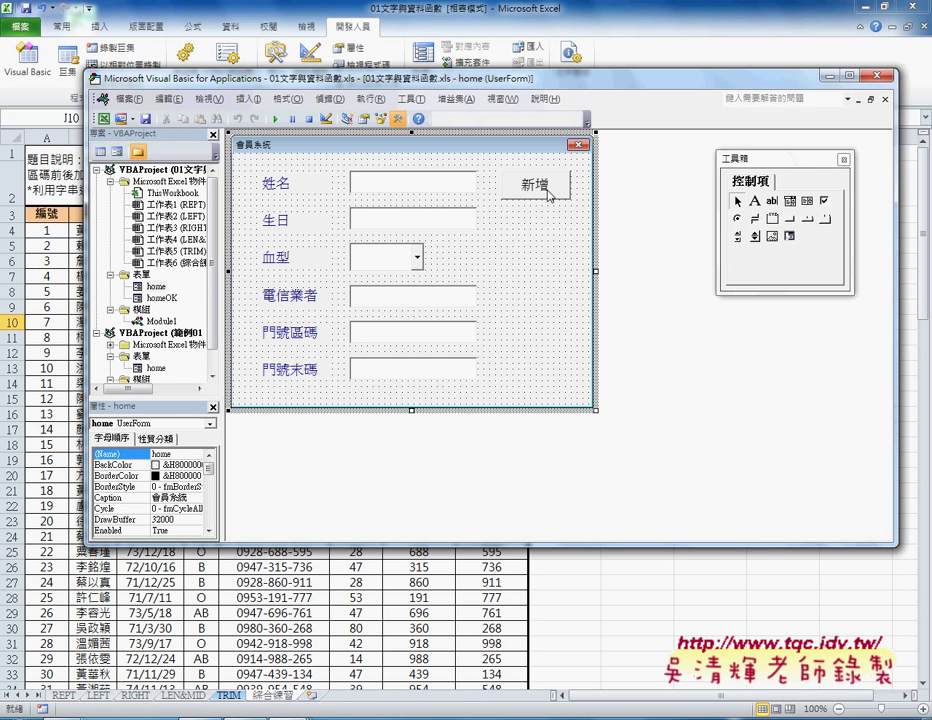
double_click(533, 183)
drag(273, 180, 346, 180)
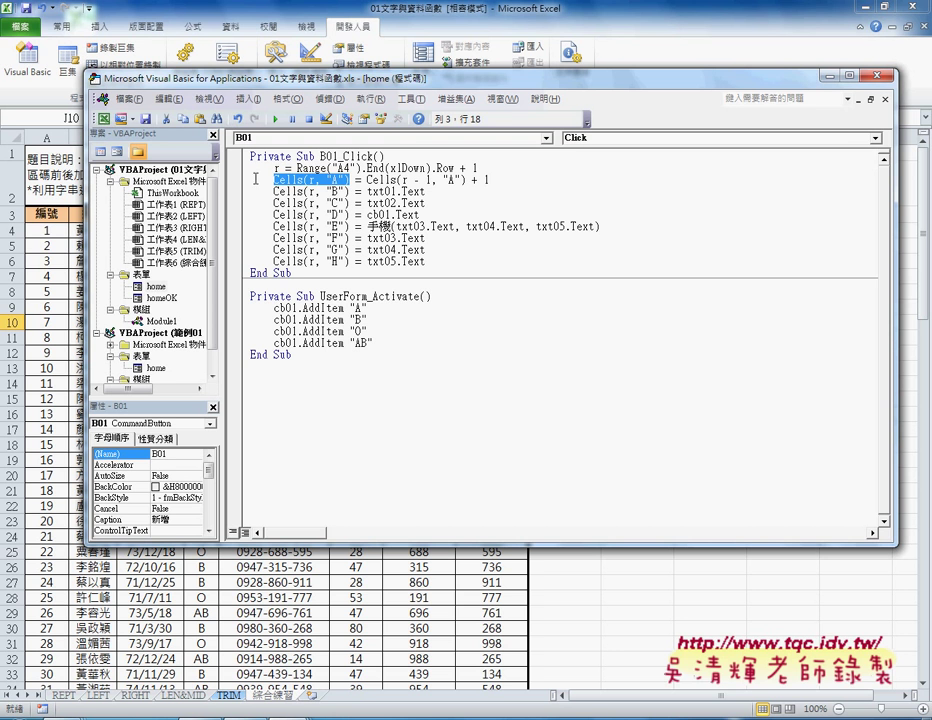
click(274, 180)
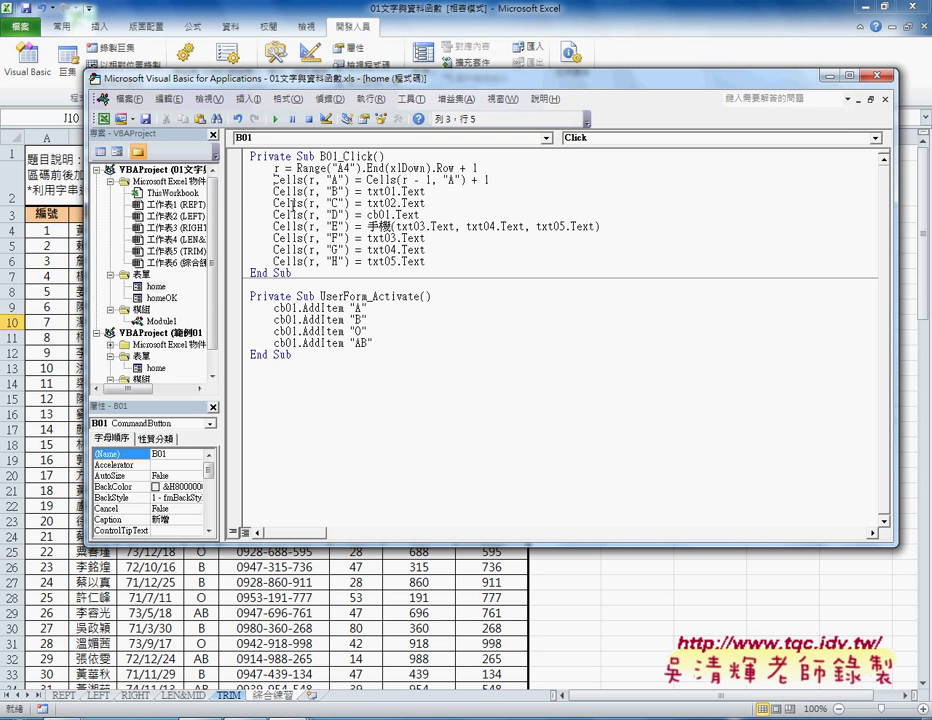
click(884, 101)
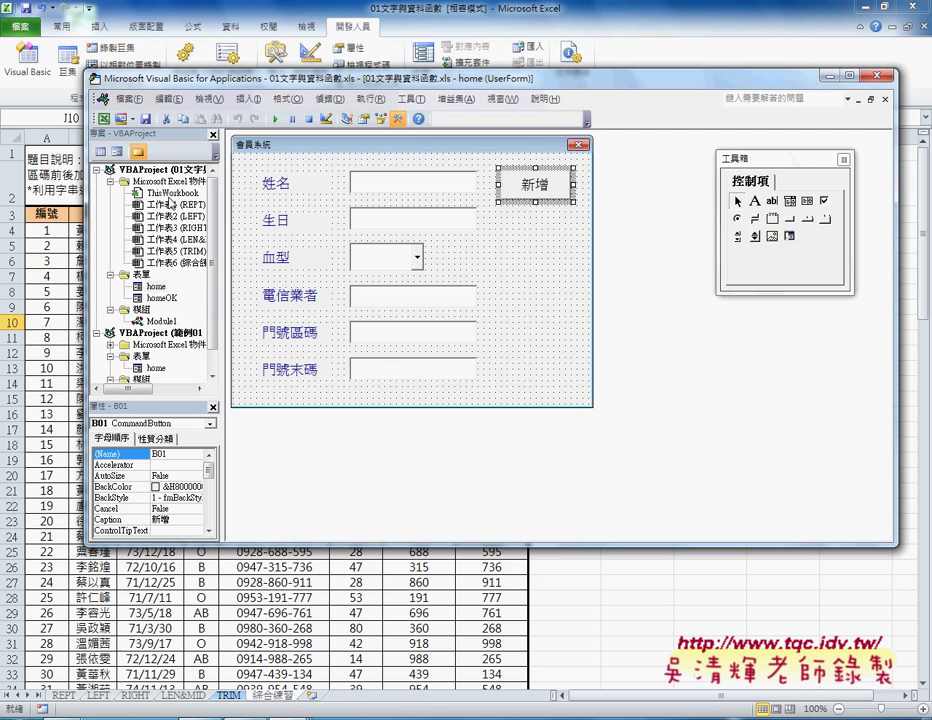
Step: Copy Sheets("綜合練習") from Workbook_Open, then reopen B01_Click
double_click(170, 193)
click(380, 187)
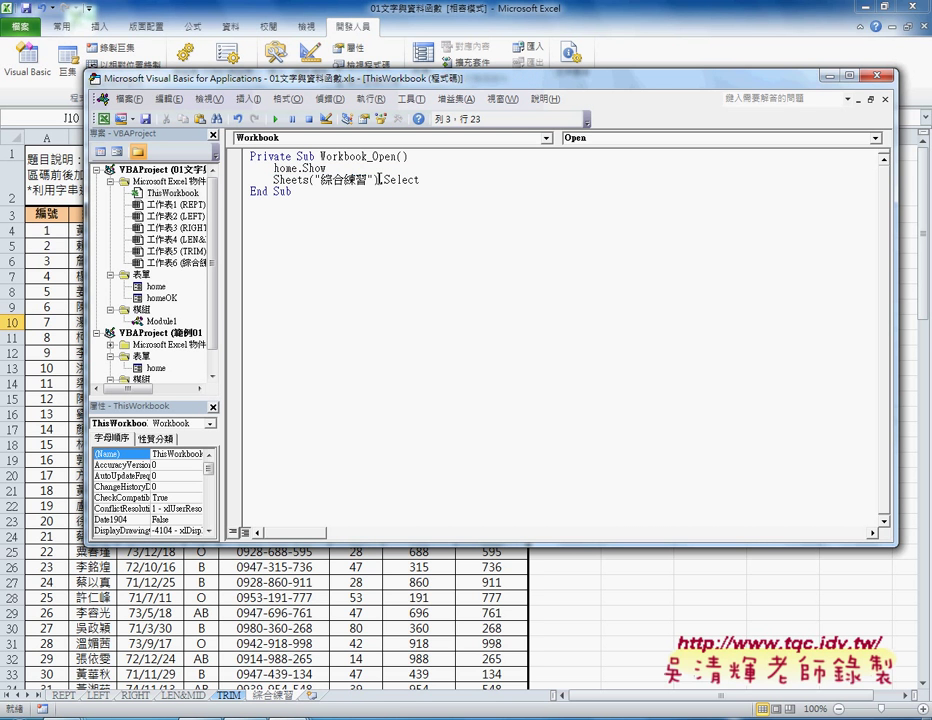
drag(380, 181, 275, 181)
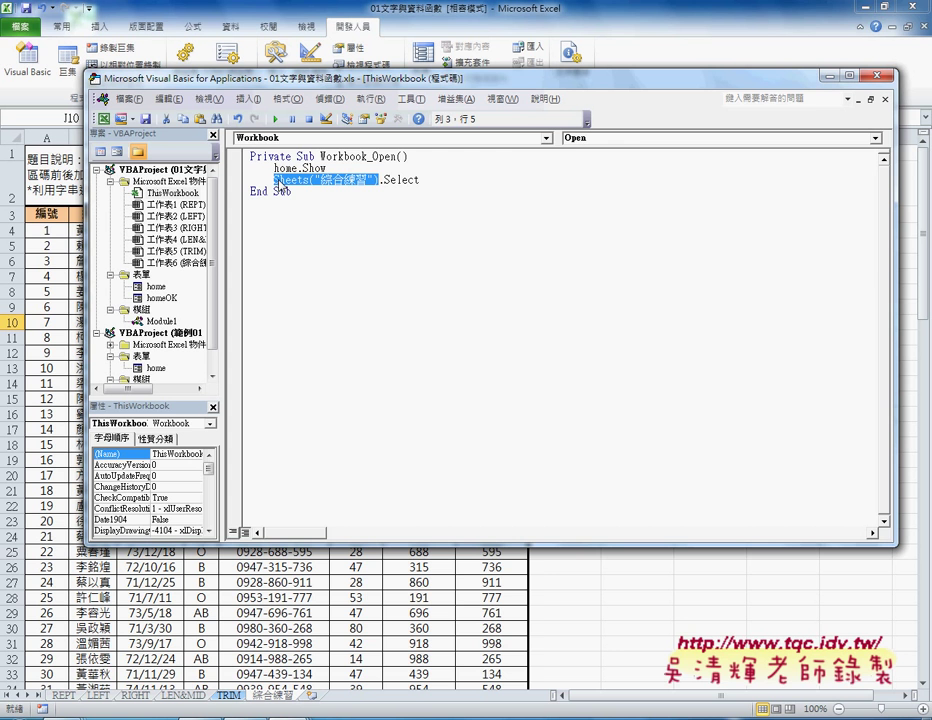
click(884, 99)
double_click(560, 184)
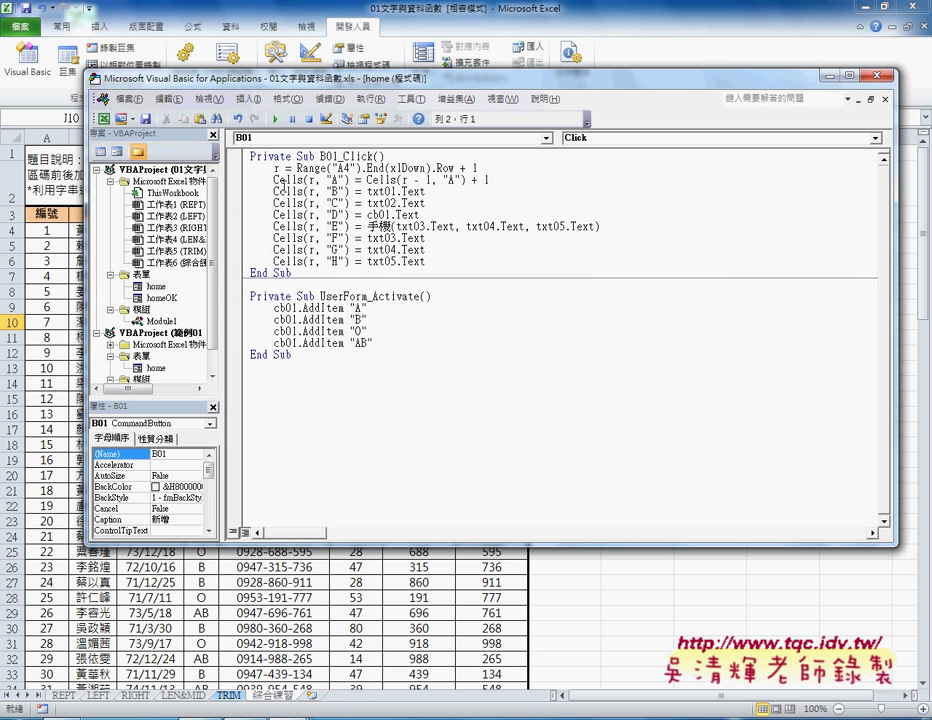
Step: Prefix Range("A4") on the row line with Sheets("綜合練習"). and copy that prefix
click(275, 180)
click(298, 168)
text(Sheets("綜合練習"))
text(.)
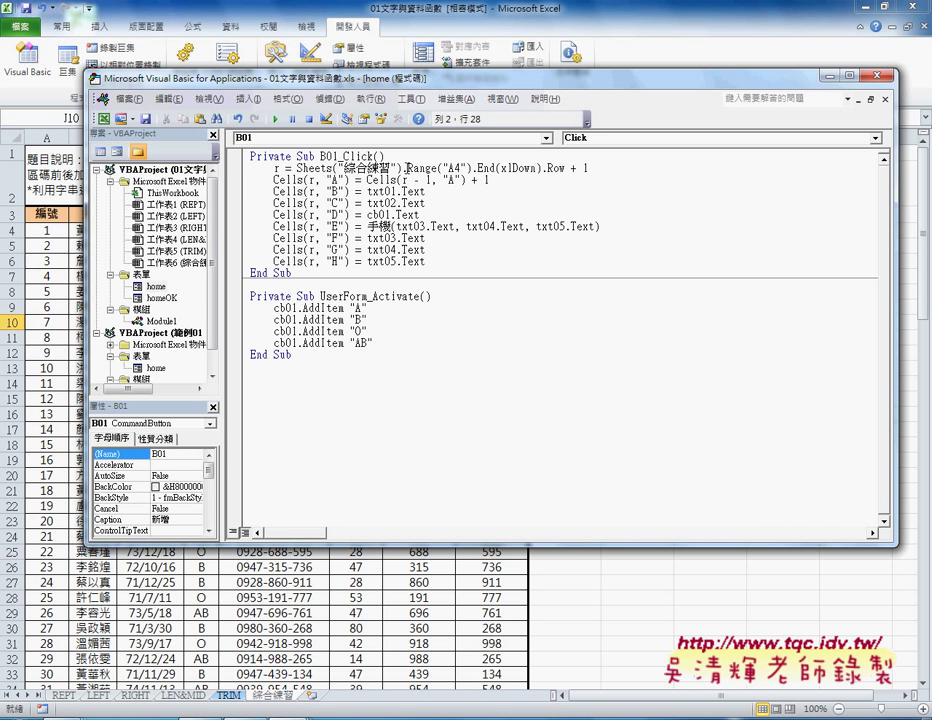
drag(408, 168, 297, 168)
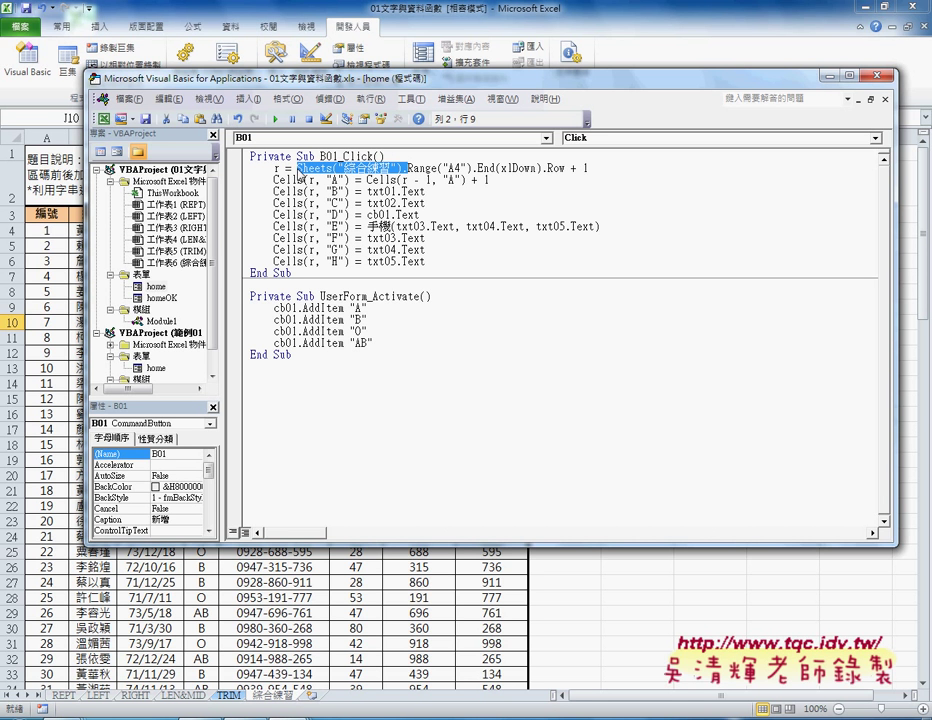
key(ctrl+c)
Step: Prefix the Cells references for columns A through H with Sheets("綜合練習")
click(273, 180)
key(ctrl+v)
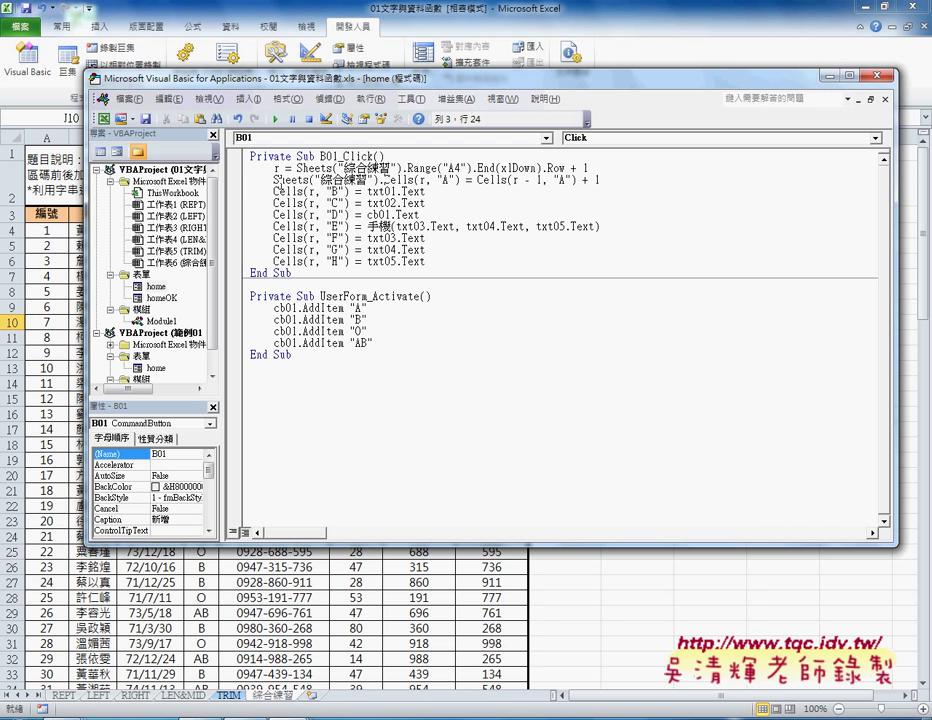
click(274, 191)
key(ctrl+v)
click(274, 203)
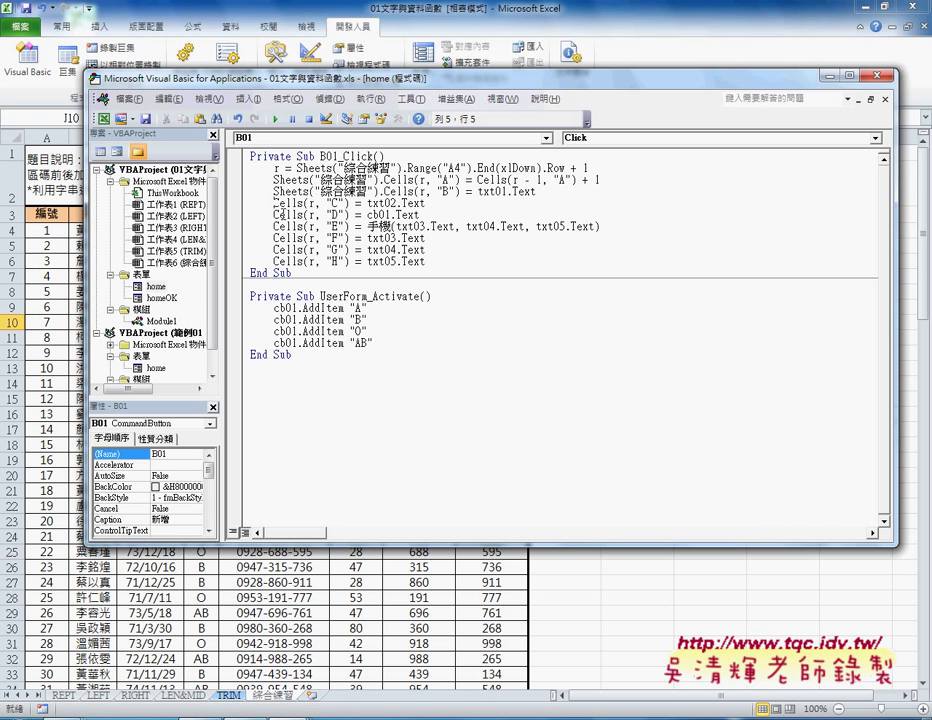
key(ctrl+v)
click(274, 214)
key(ctrl+v)
click(274, 226)
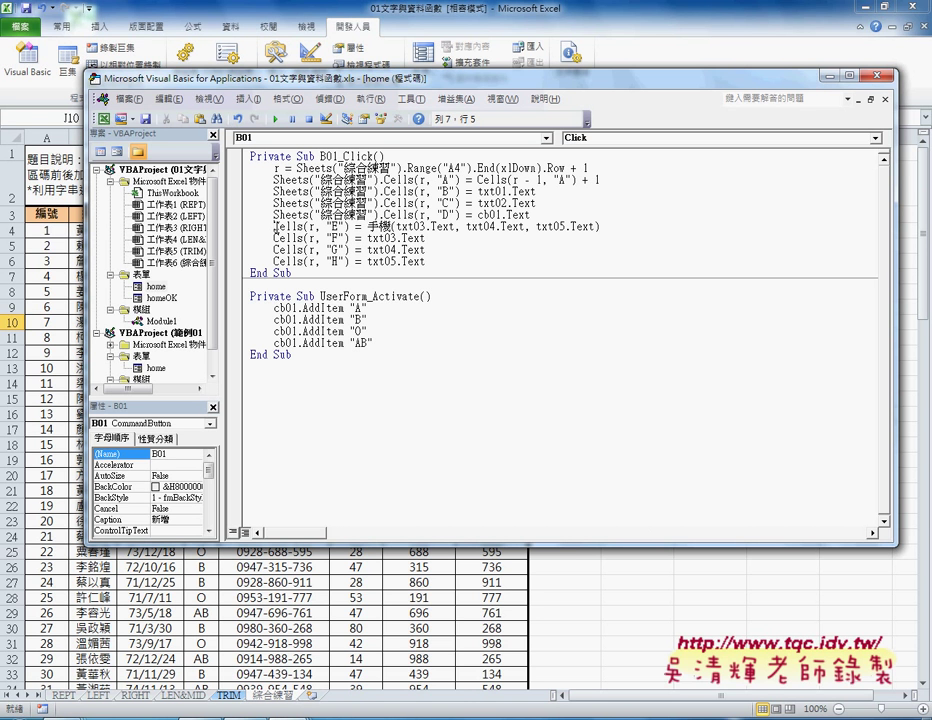
key(ctrl+v)
click(274, 238)
key(ctrl+v)
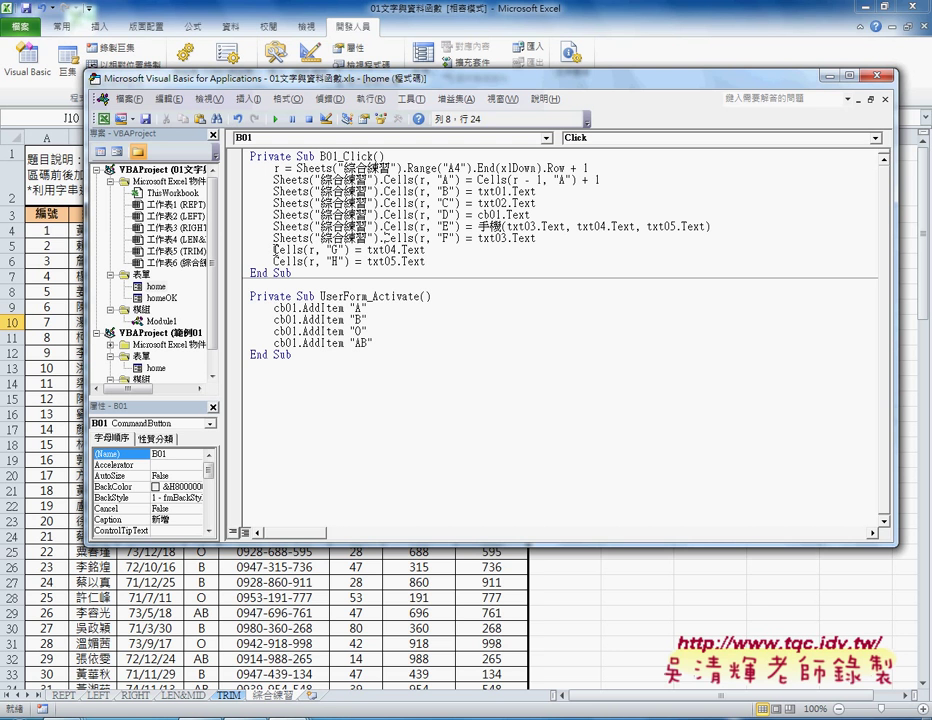
click(274, 250)
key(ctrl+v)
click(274, 261)
key(ctrl+v)
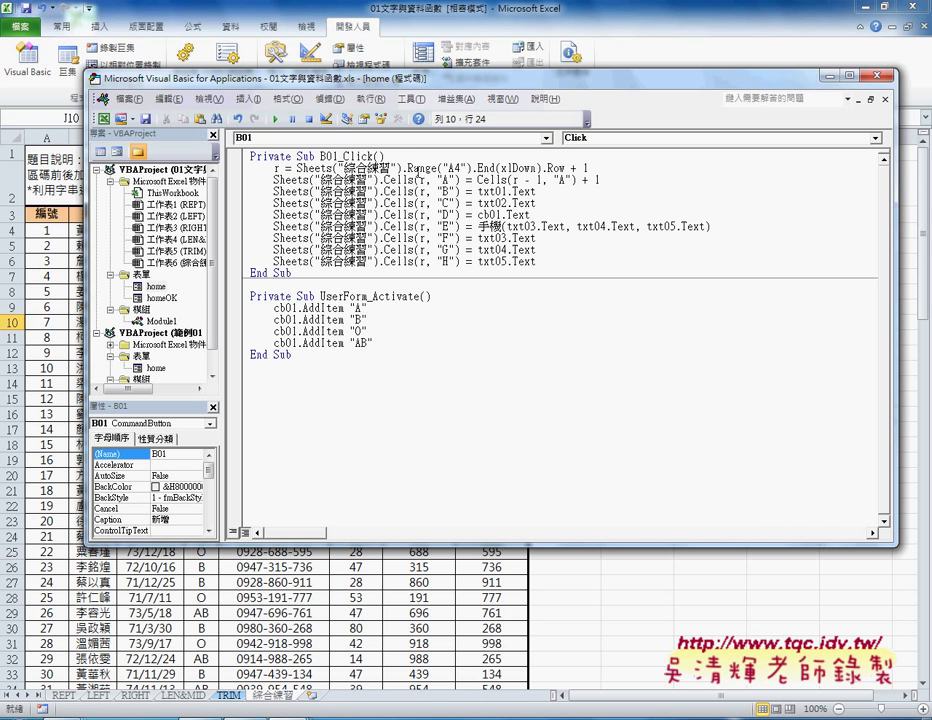
drag(407, 168, 468, 168)
double_click(316, 168)
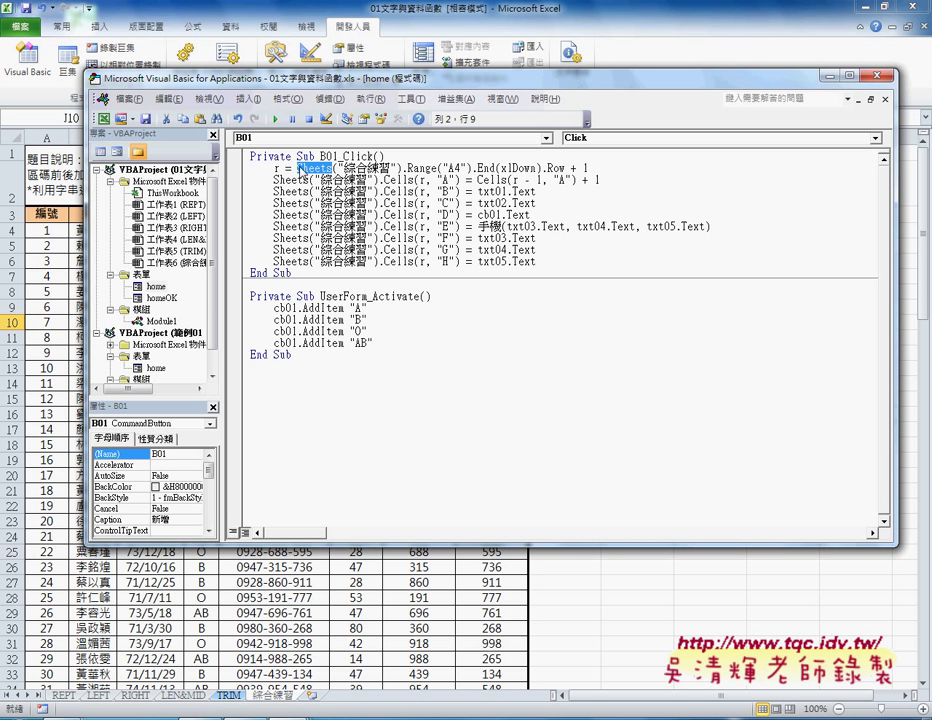
double_click(173, 193)
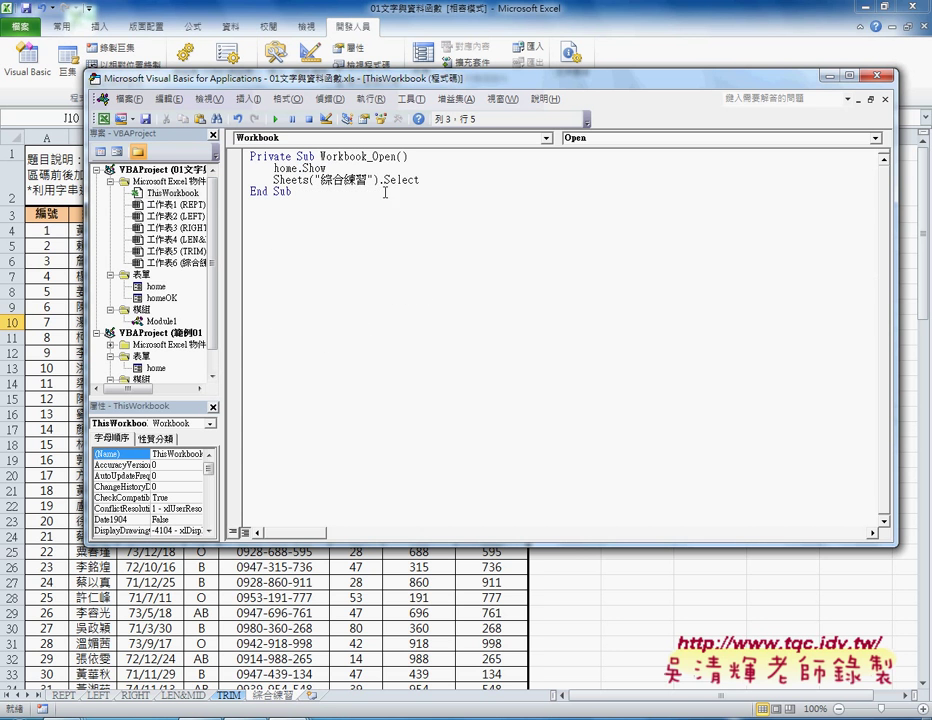
drag(431, 181, 274, 181)
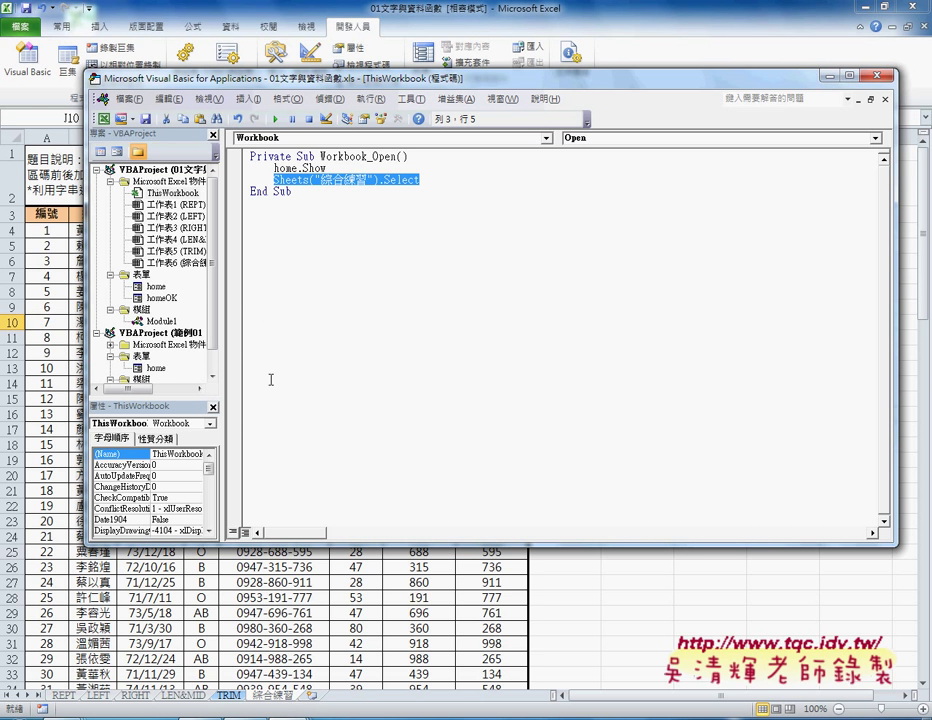
double_click(156, 286)
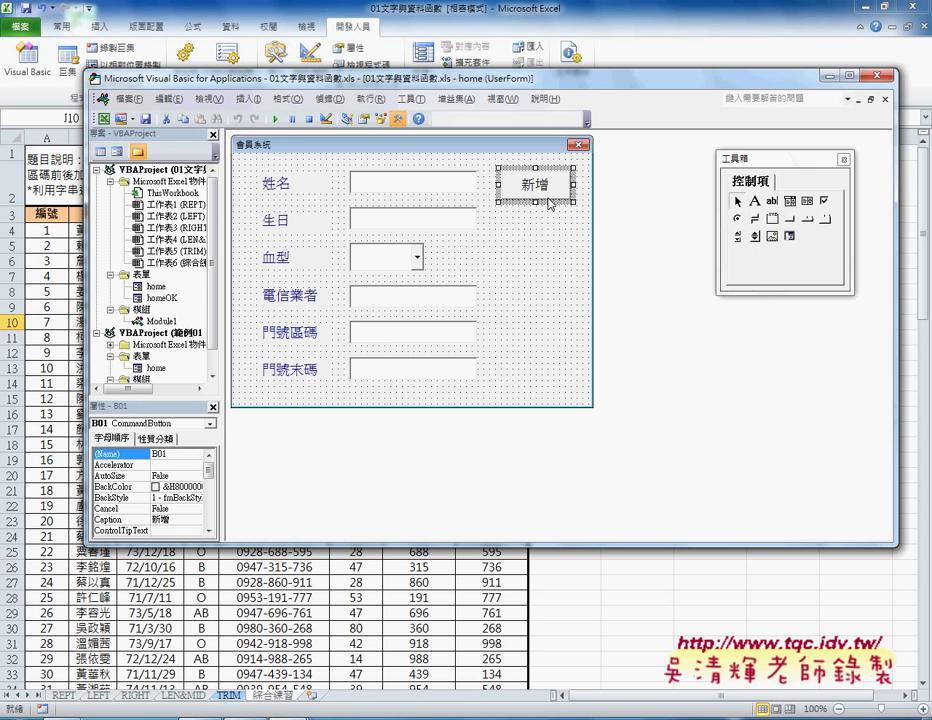
double_click(549, 185)
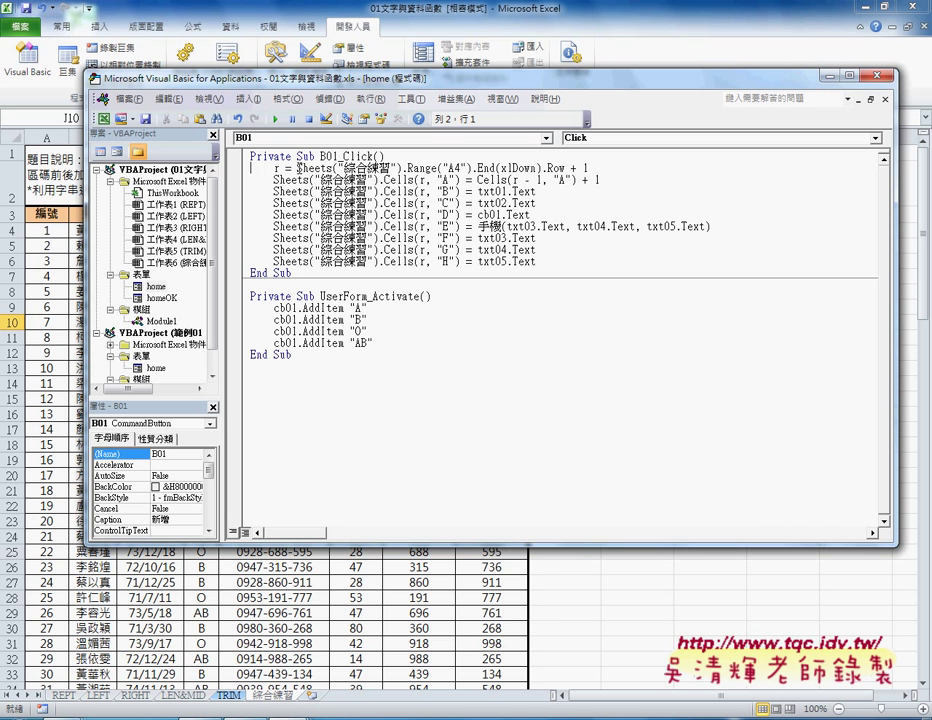
drag(408, 168, 470, 168)
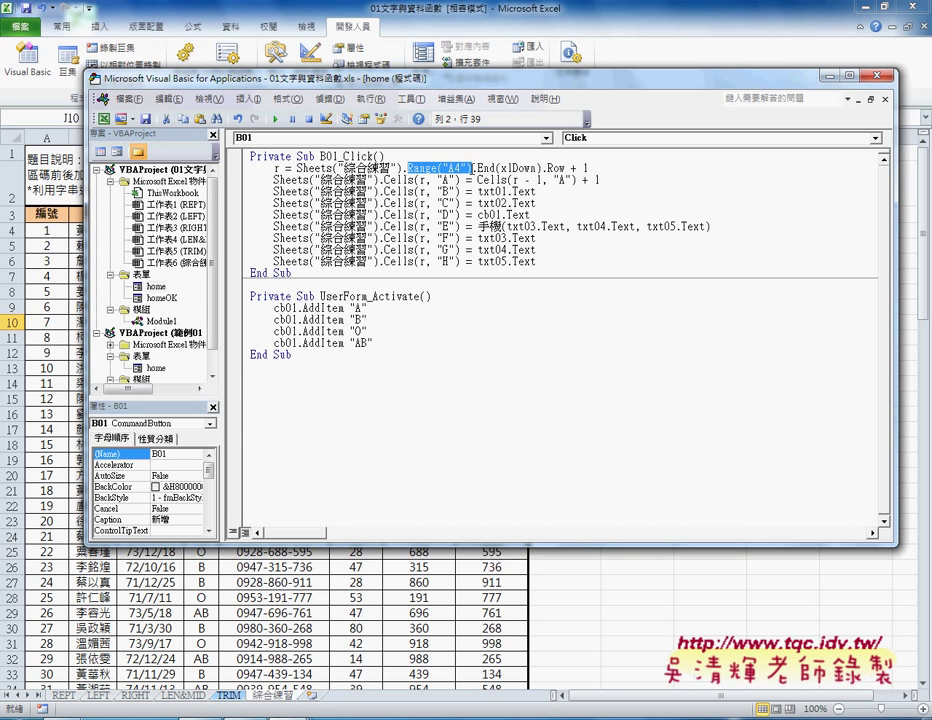
click(407, 168)
drag(407, 168, 297, 168)
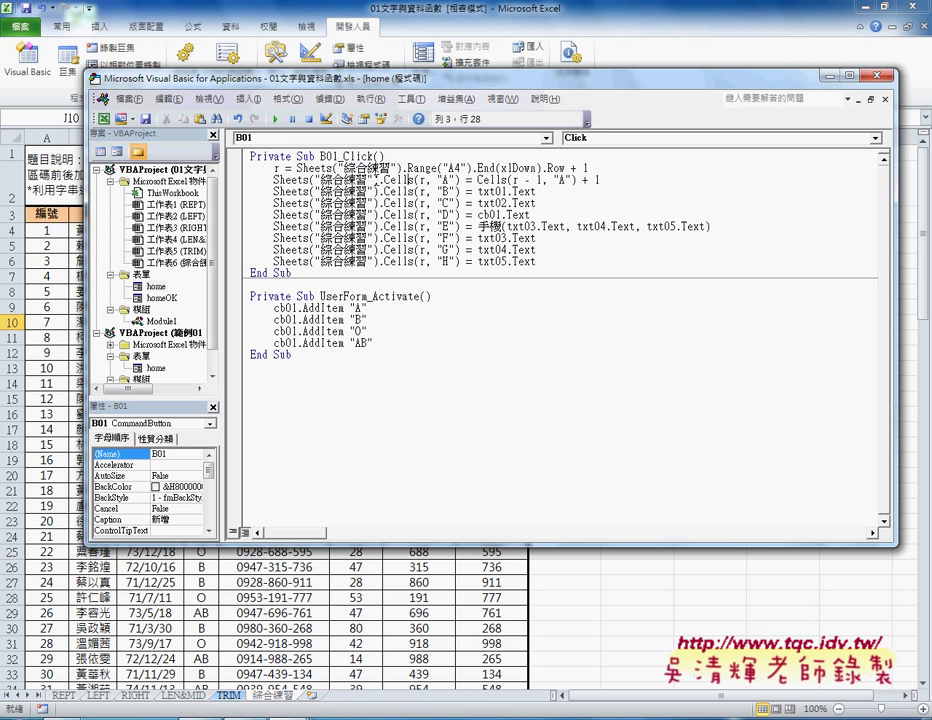
drag(383, 180, 273, 180)
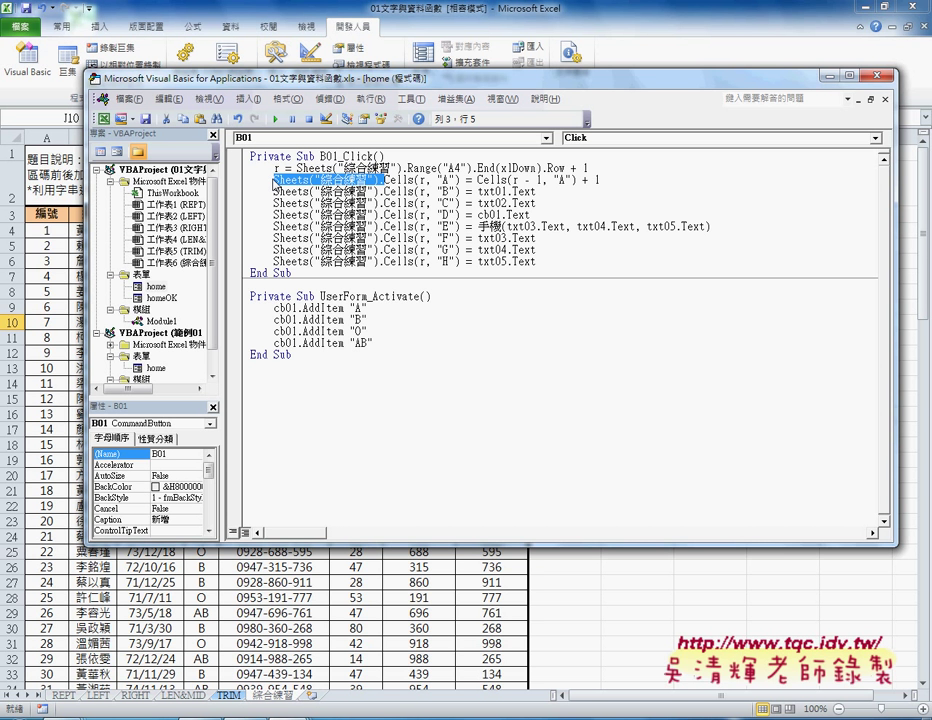
Step: Undo the Sheets("綜合練習") prefixes in B01_Click and go back to ThisWorkbook's Workbook_Open code
click(398, 157)
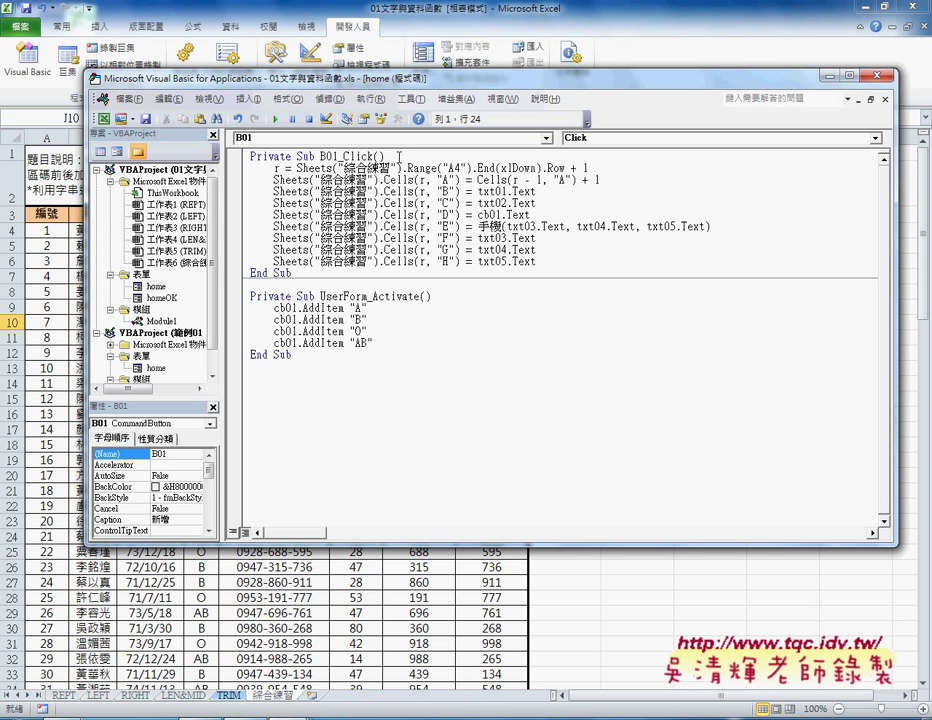
key(ctrl+z)
key(ctrl+z)
key(ctrl+z)
key(ctrl+z)
key(ctrl+z)
key(ctrl+z)
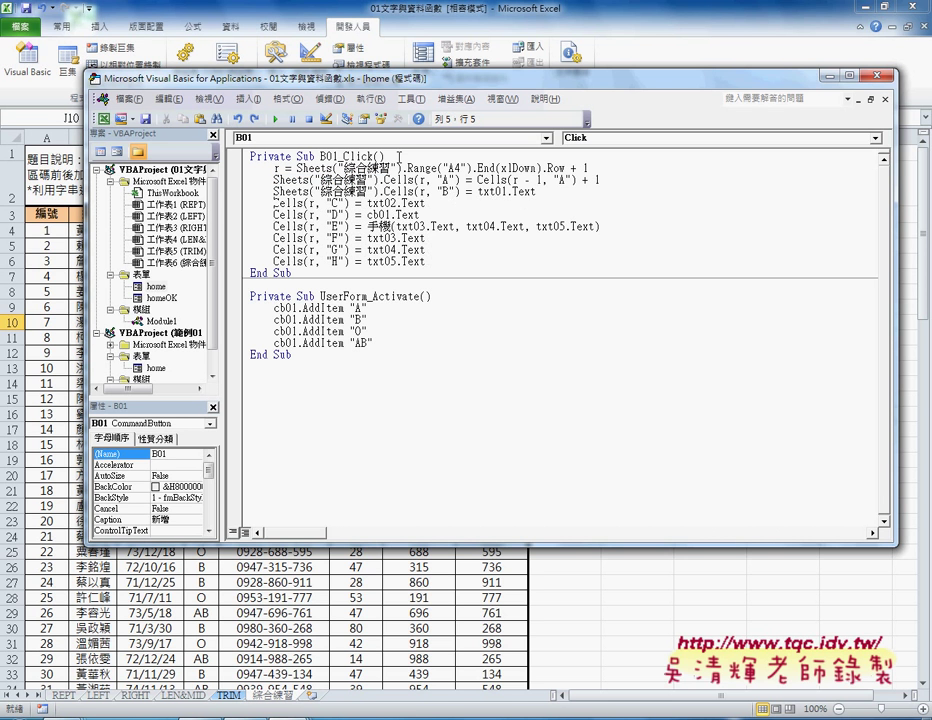
key(ctrl+z)
key(ctrl+z)
key(ctrl+z)
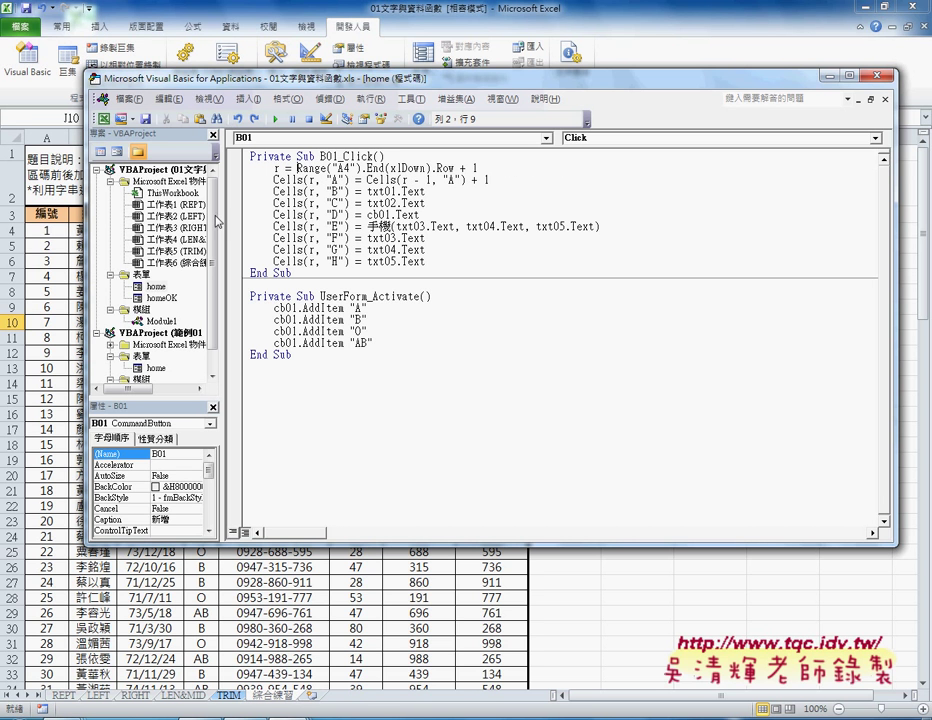
key(ctrl+z)
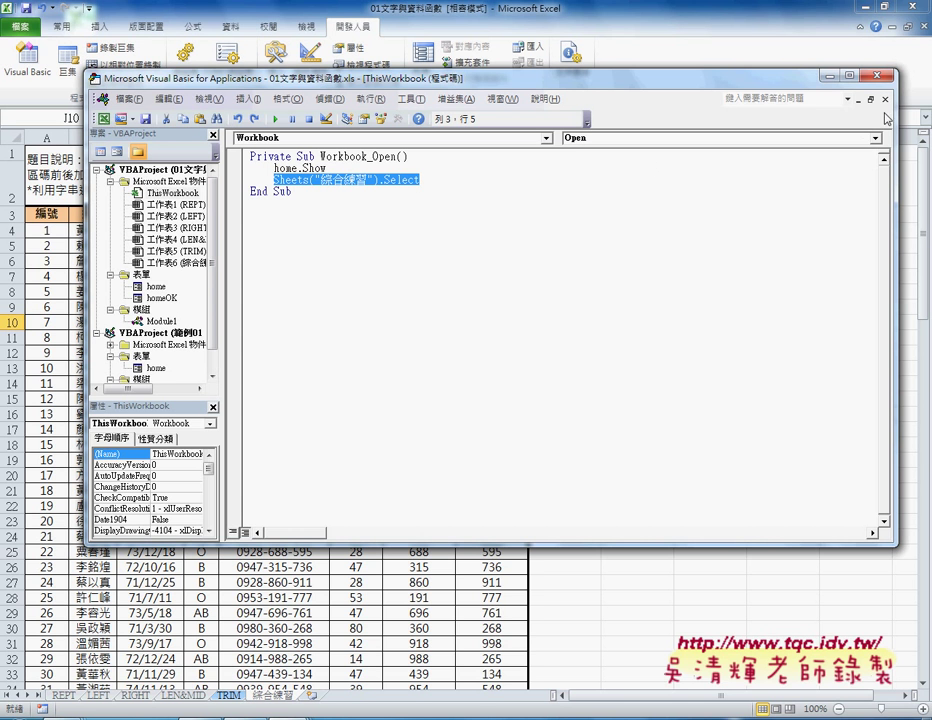
Step: Insert an indented Sheets("綜合練習").Select line at the top of the 新增 button's B01_Click code
double_click(156, 287)
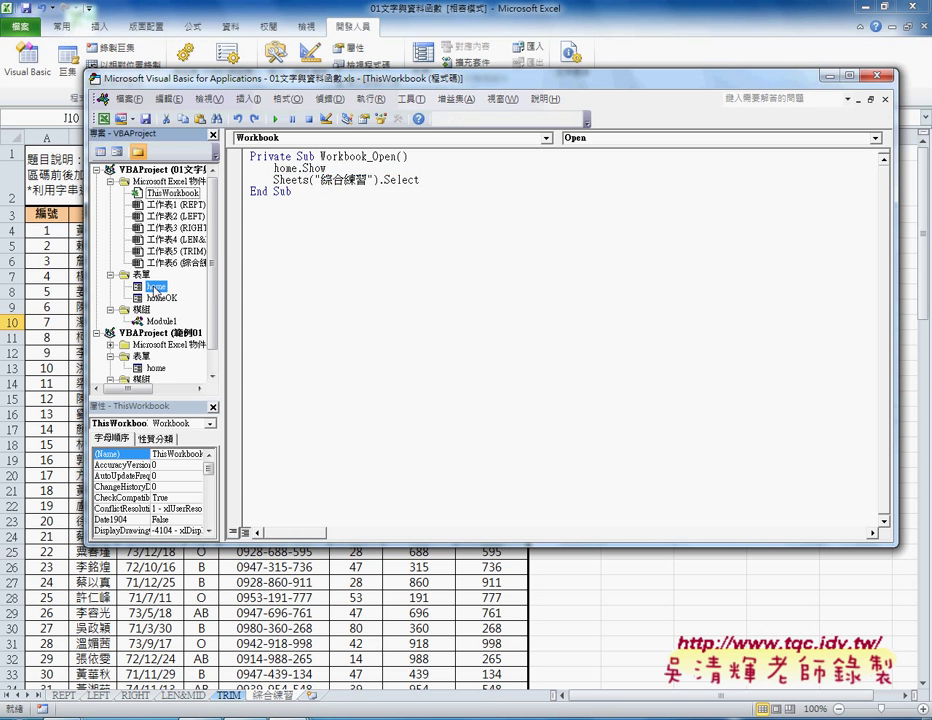
double_click(517, 194)
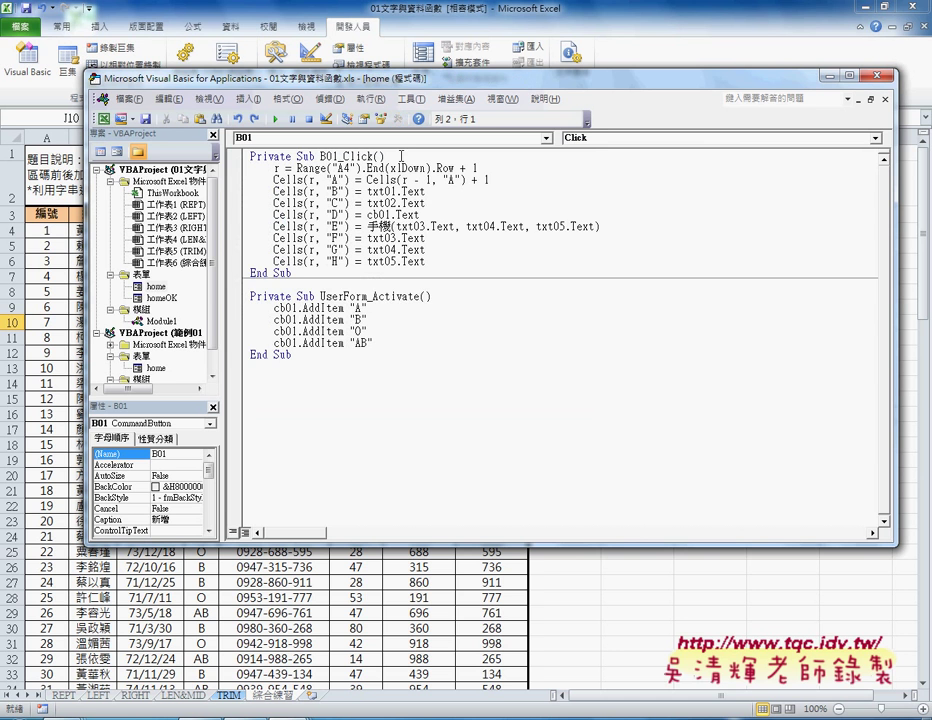
key(Return)
key(Tab)
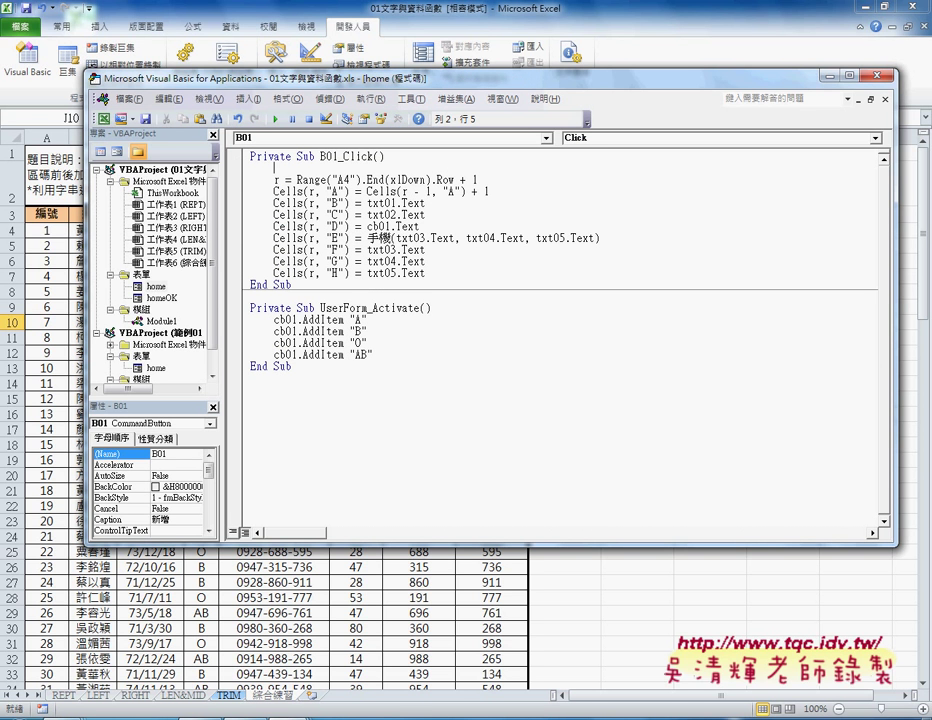
text(Sheets("綜合練習").Select)
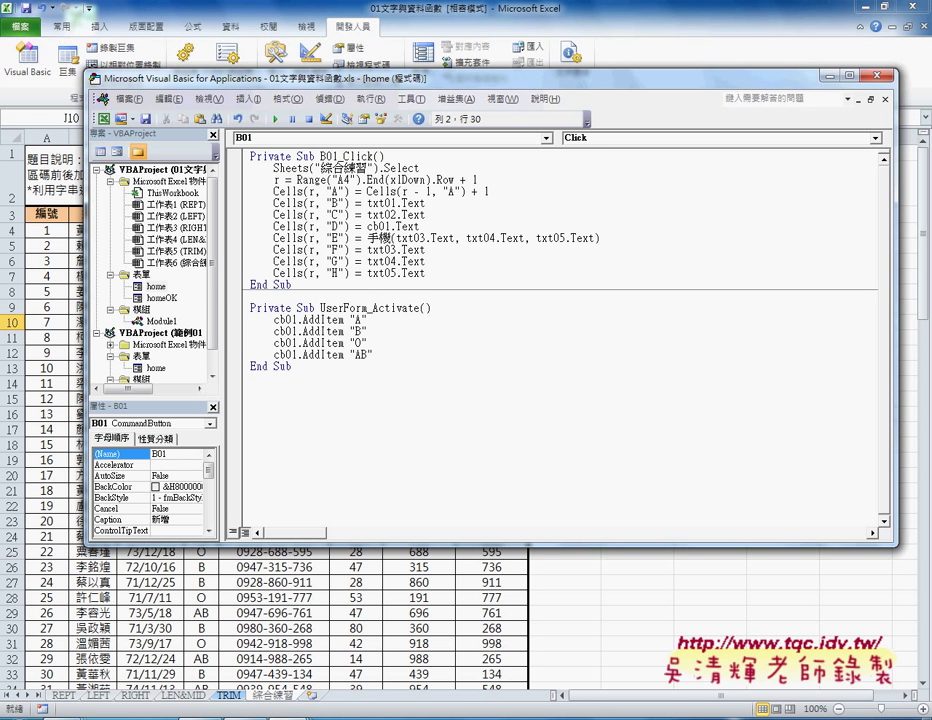
key(shift+Home)
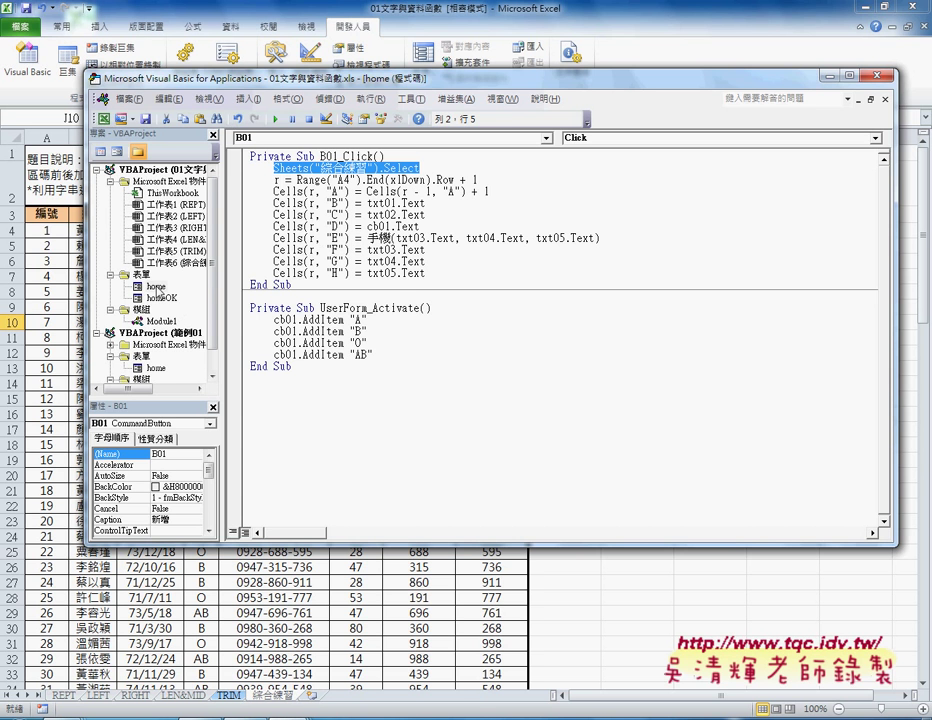
Step: Back on the worksheet, launch the 會員系統 form with 啟動表單 and close it again
key(alt+F11)
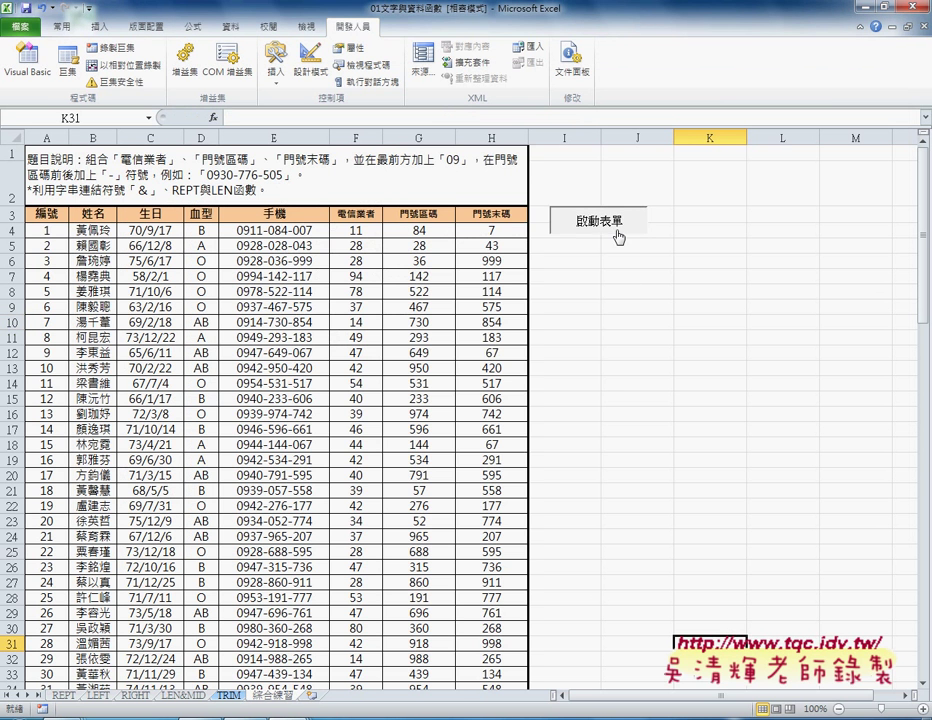
click(560, 228)
click(619, 231)
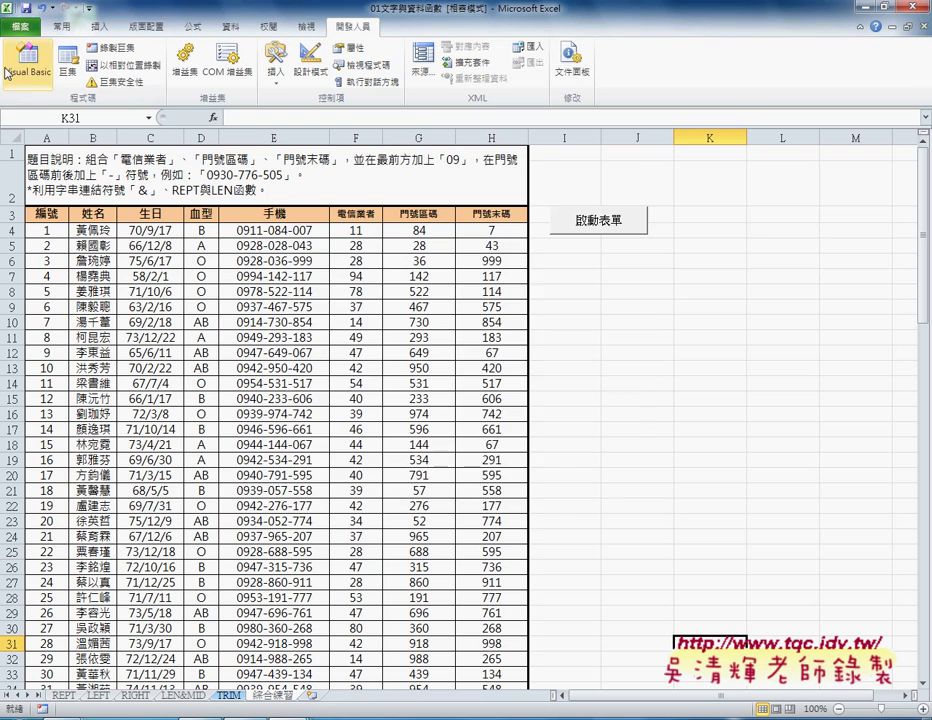
Step: Reopen ThisWorkbook's code and select the home.Show and Sheets("綜合練習").Select lines
click(8, 58)
click(176, 193)
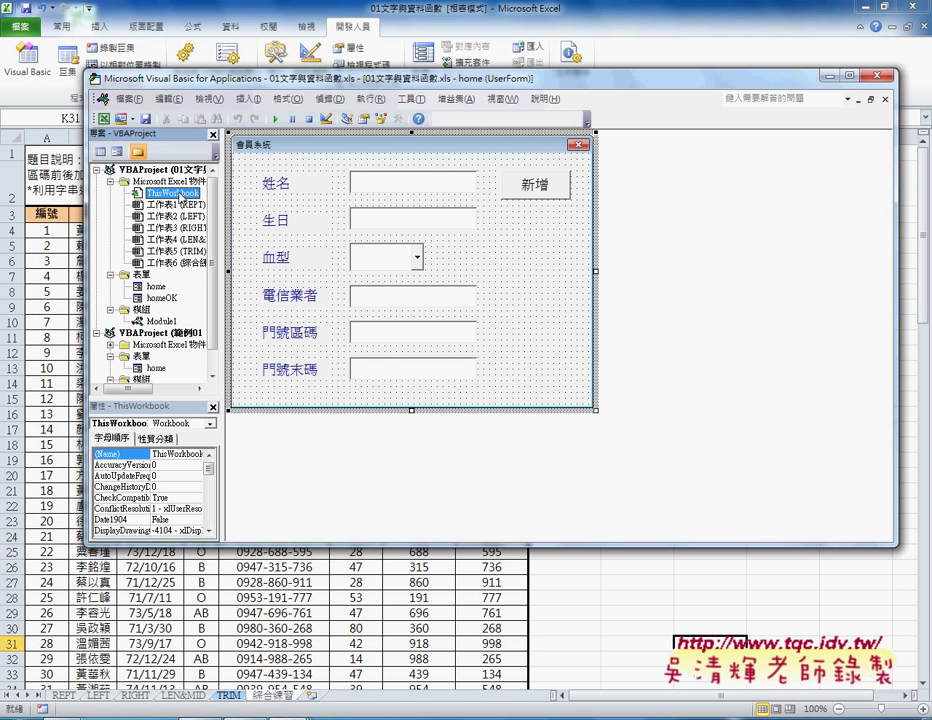
double_click(205, 194)
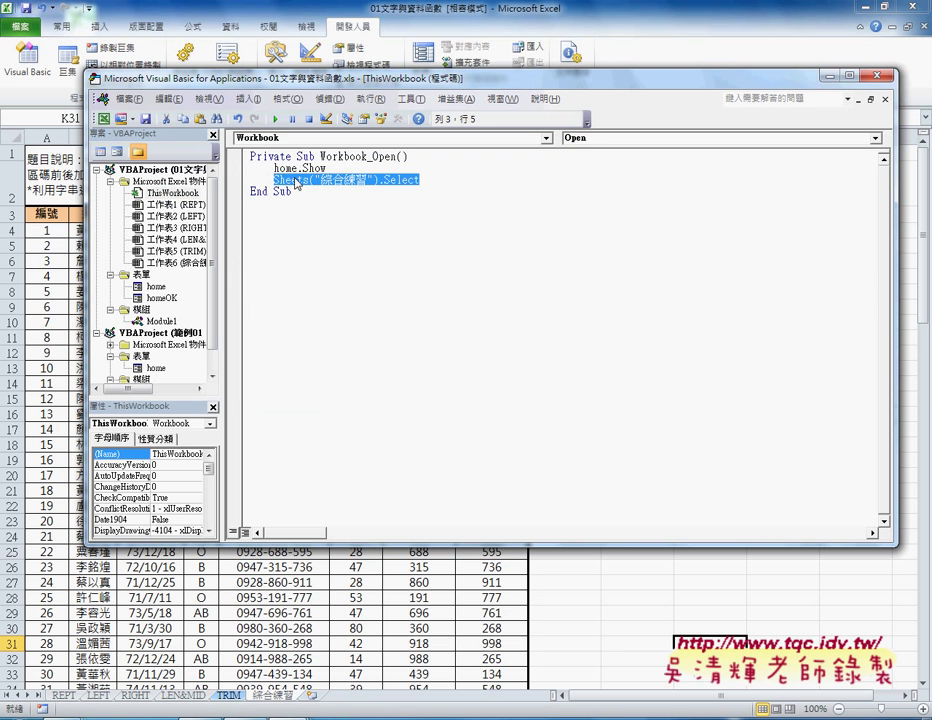
drag(326, 168, 270, 168)
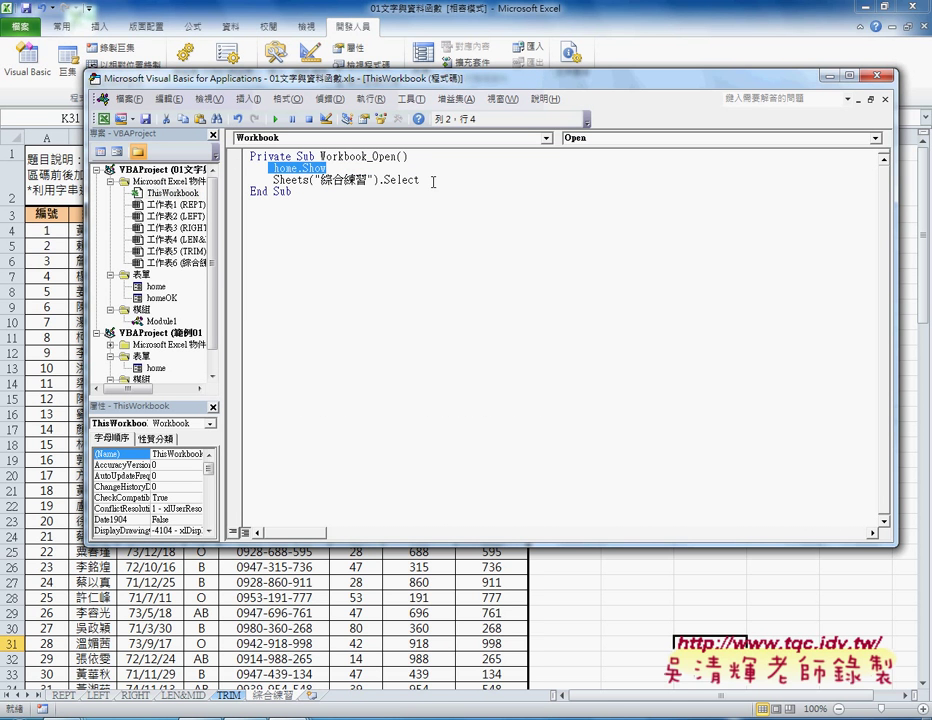
drag(433, 181, 250, 168)
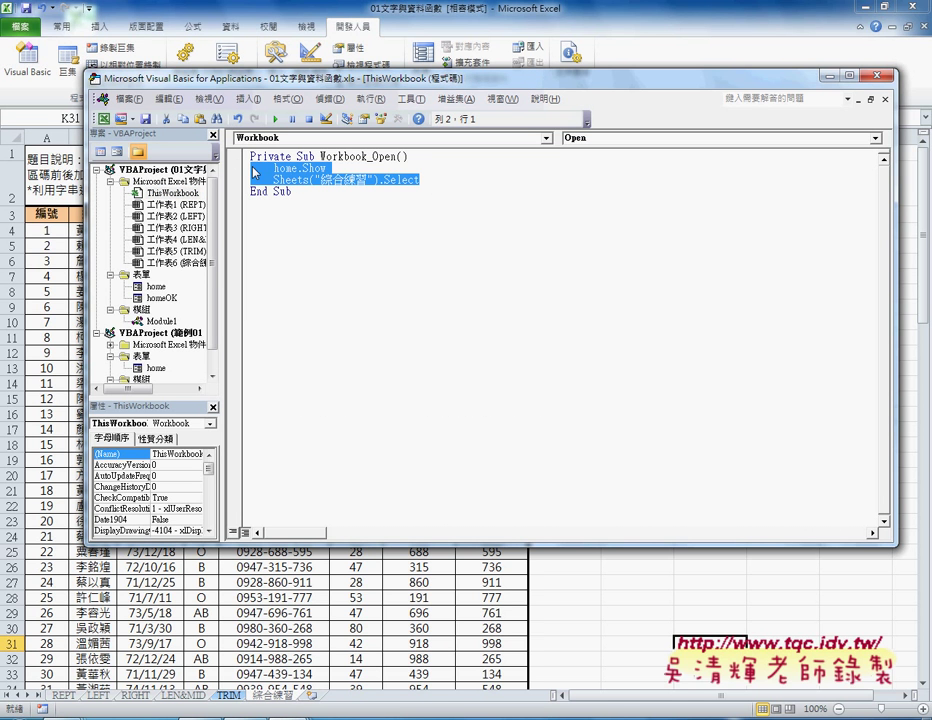